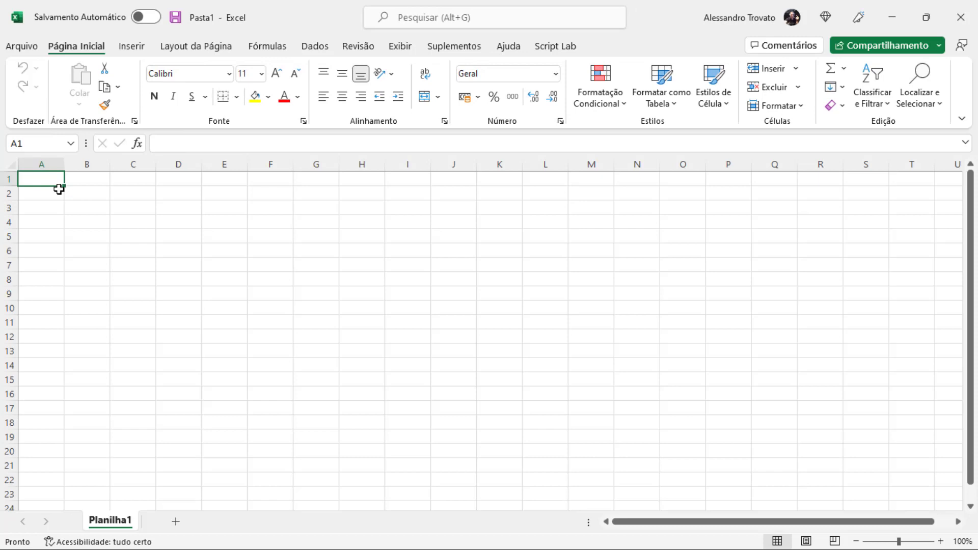
Enter the person's full name, "curso de Excel", "Portal Trovato" and "Excel" in cells A1 through A4
text(Alessandro T)
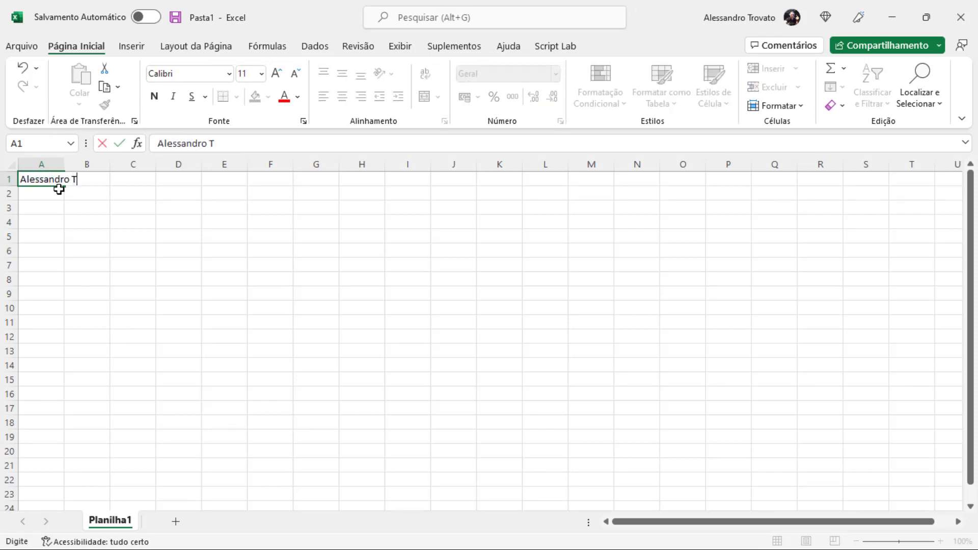
text(rovato)
key(Return)
text(curso de Excel)
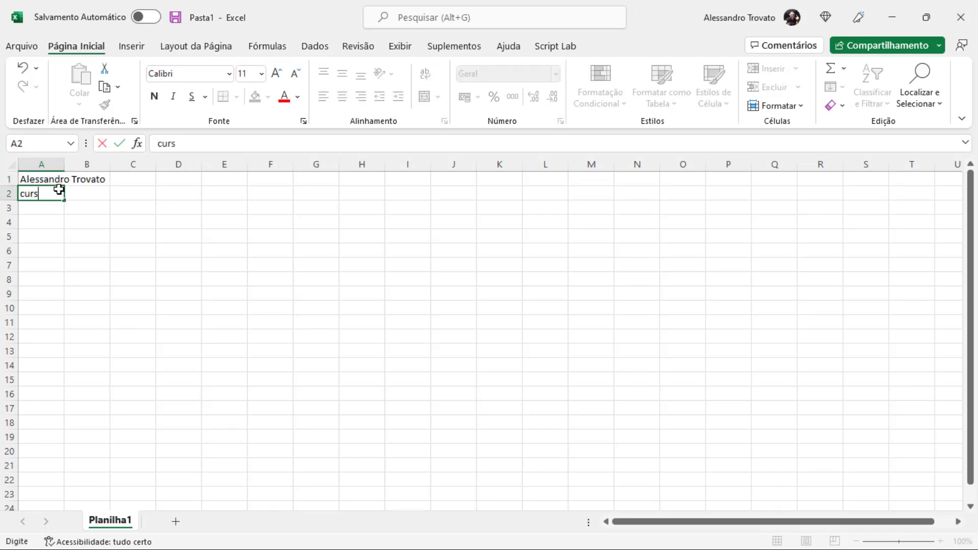
key(Return)
text(Por)
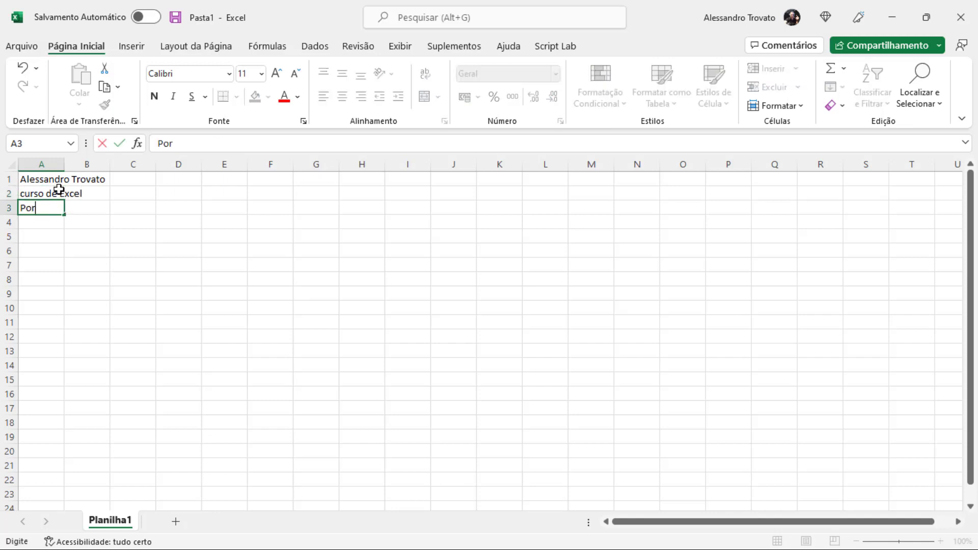
text(tal Trovato)
key(Return)
text(Excel)
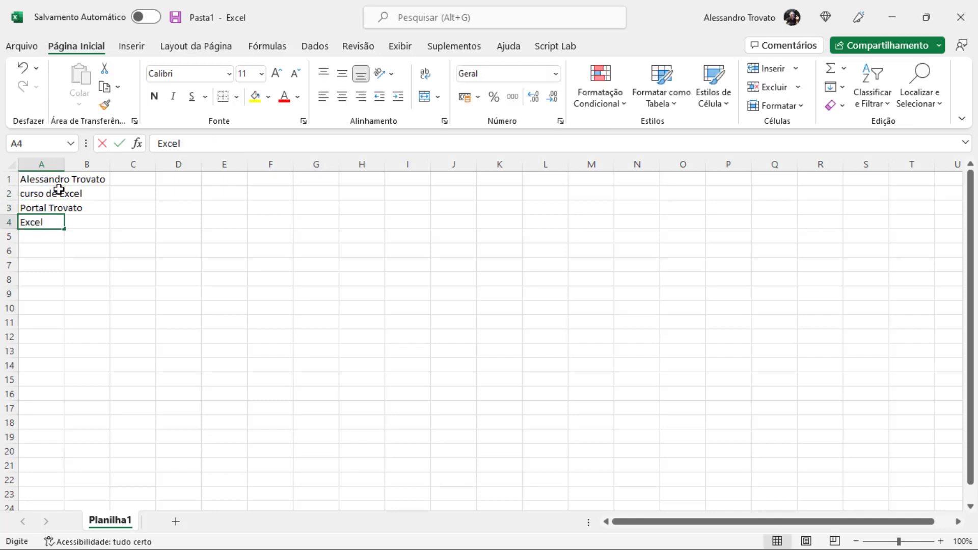
key(Return)
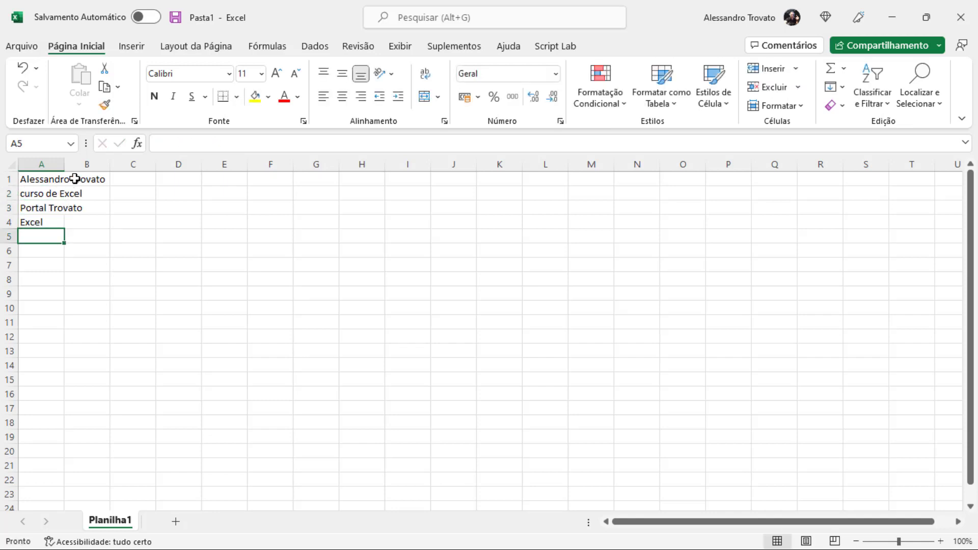
Fit column A to its contents and widen column B to several times its default width
double_click(64, 164)
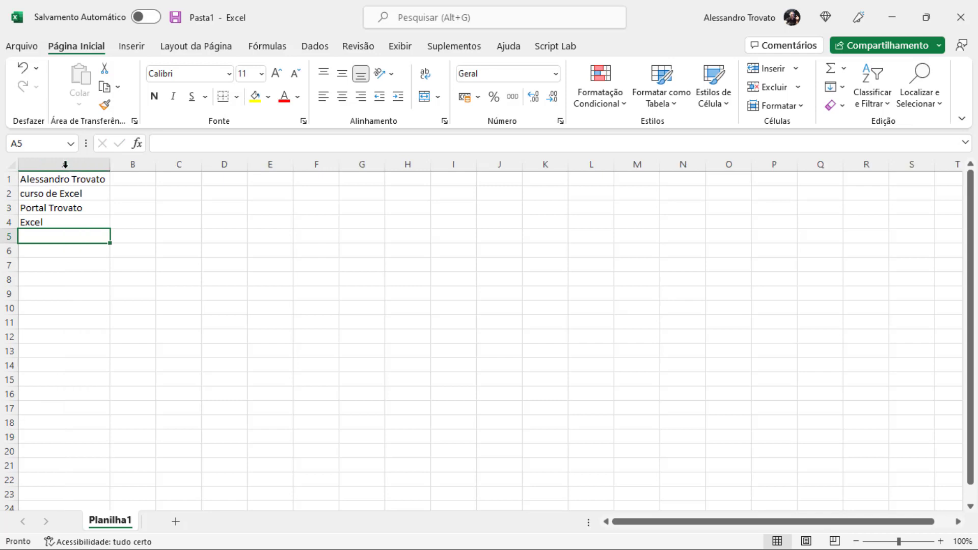
click(148, 181)
scroll(170, 205, up, 5)
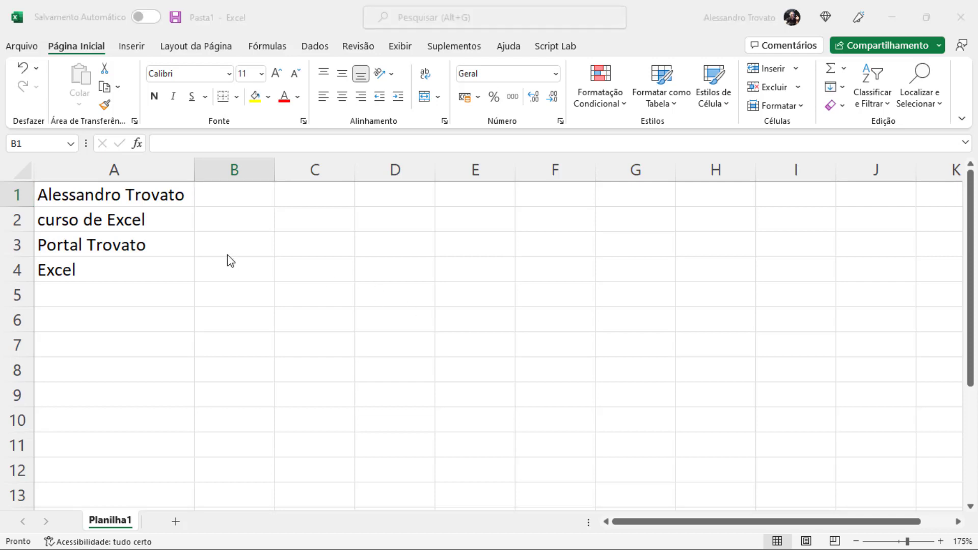
click(230, 203)
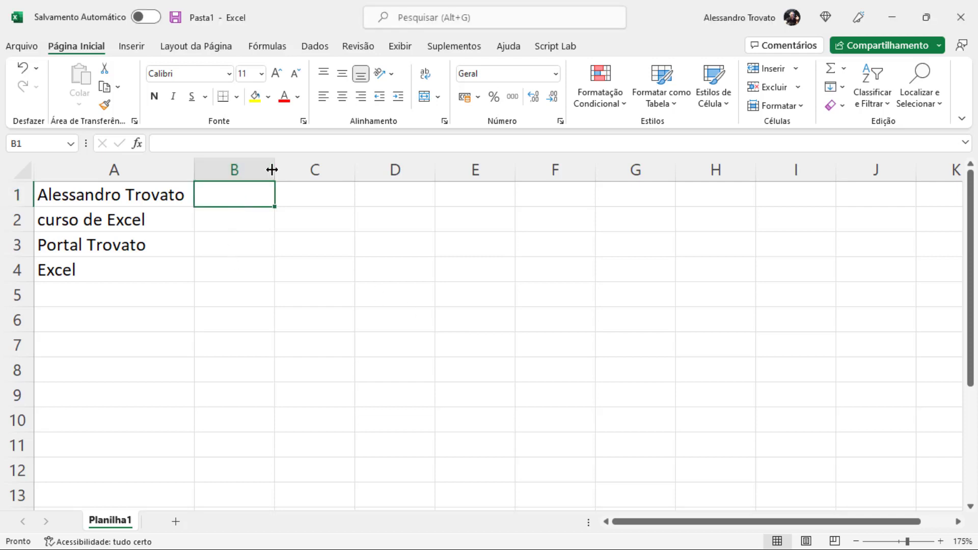
drag(274, 168, 647, 153)
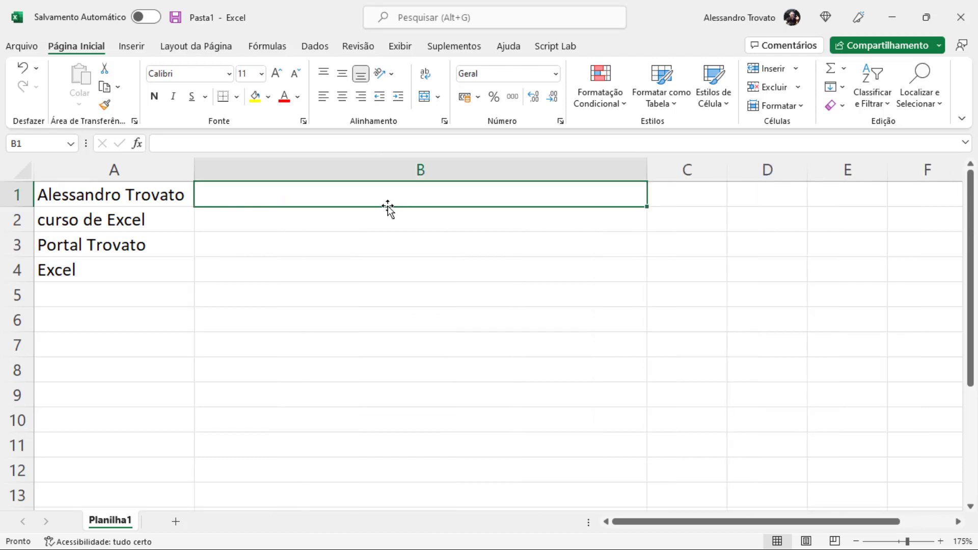
Enter =NÚM.CARACT(A1) in B1 to count the characters of the first text
text(=nú)
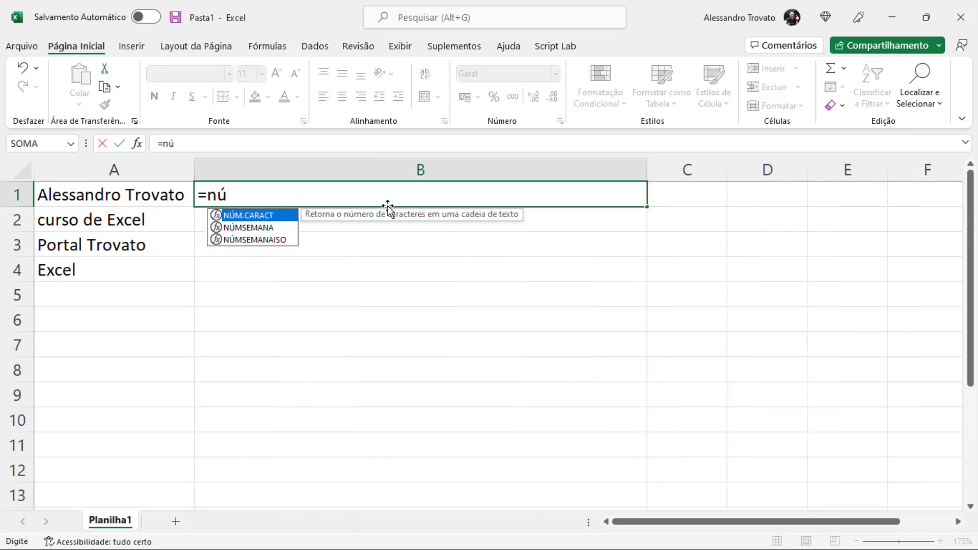
key(Tab)
key(Left)
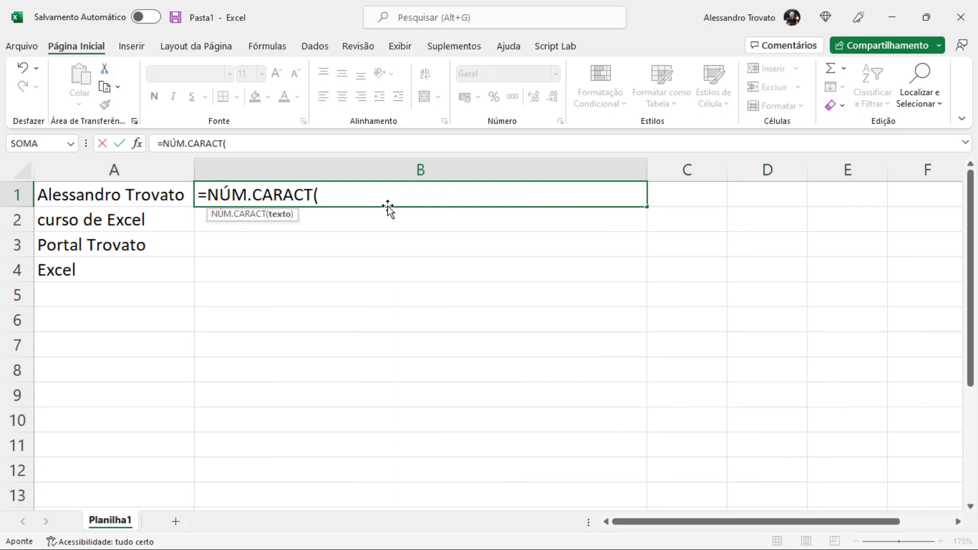
key(Return)
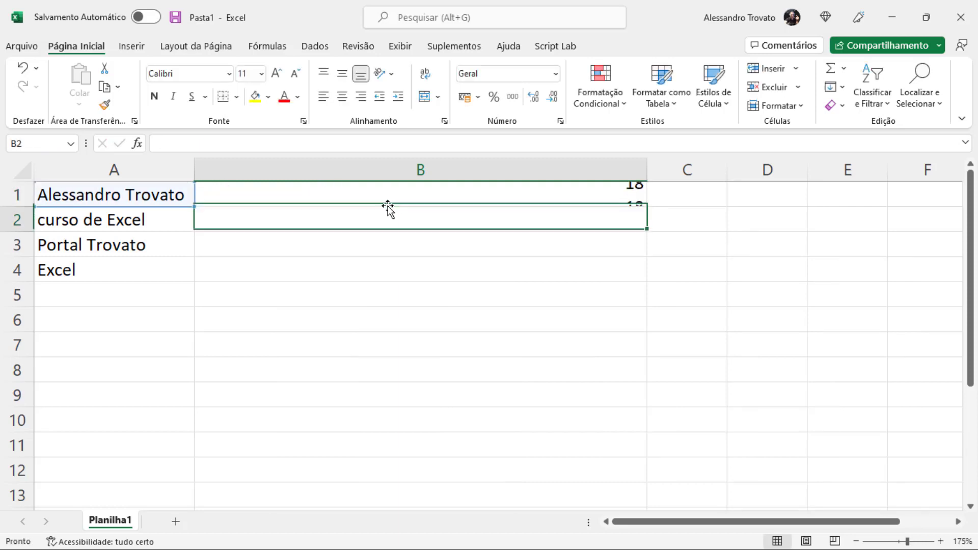
Centre cell B1 horizontally and fill its character-count formula down to B4
click(432, 183)
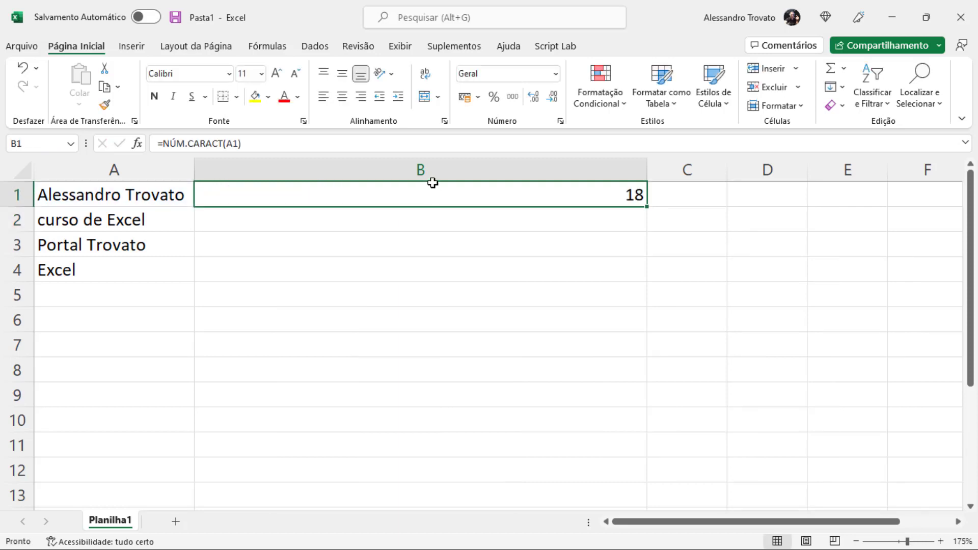
click(341, 97)
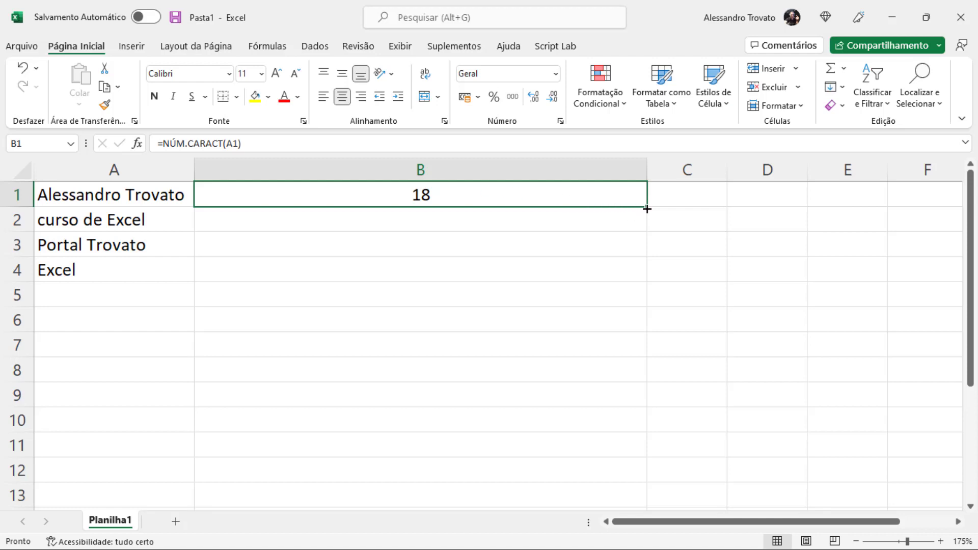
drag(646, 207, 648, 279)
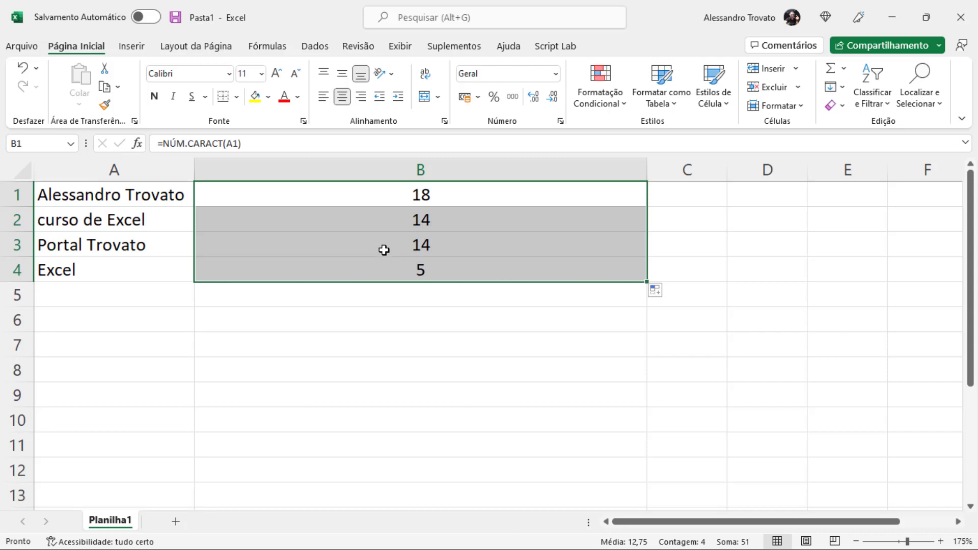
click(397, 202)
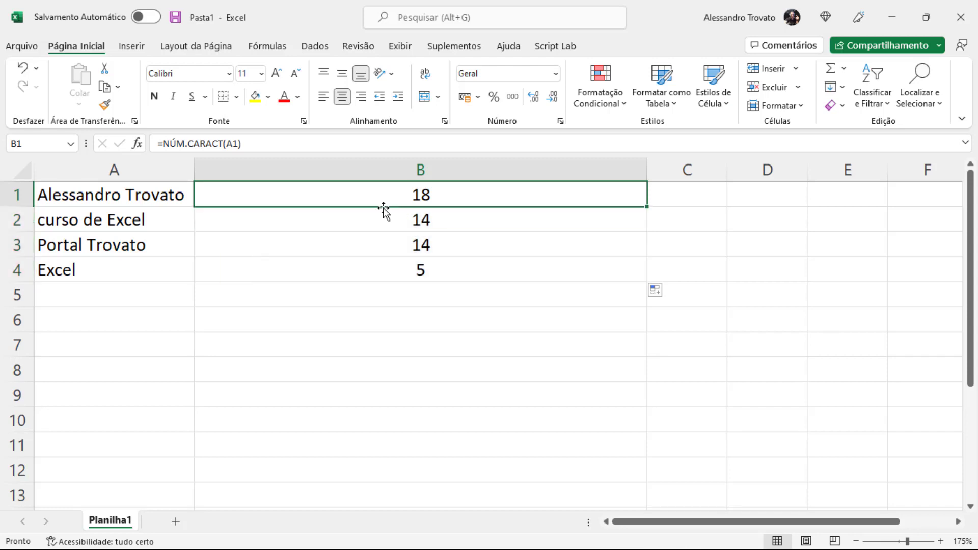
text(2)
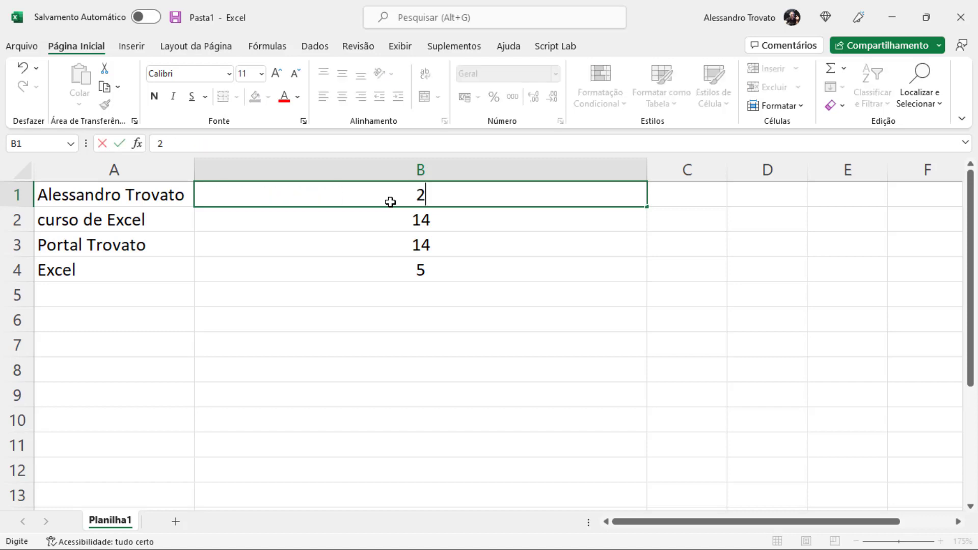
key(Escape)
Wrap the character count in B1 in the SEQUÊNCIA function, making the formula =SEQUÊNCIA(NÚM.CARACT(A1))
double_click(453, 201)
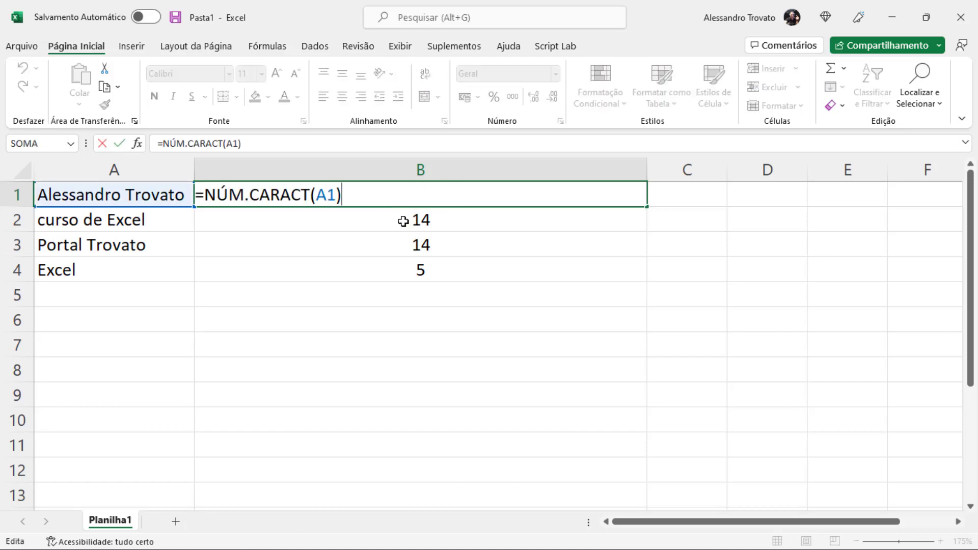
click(208, 196)
text(sequ)
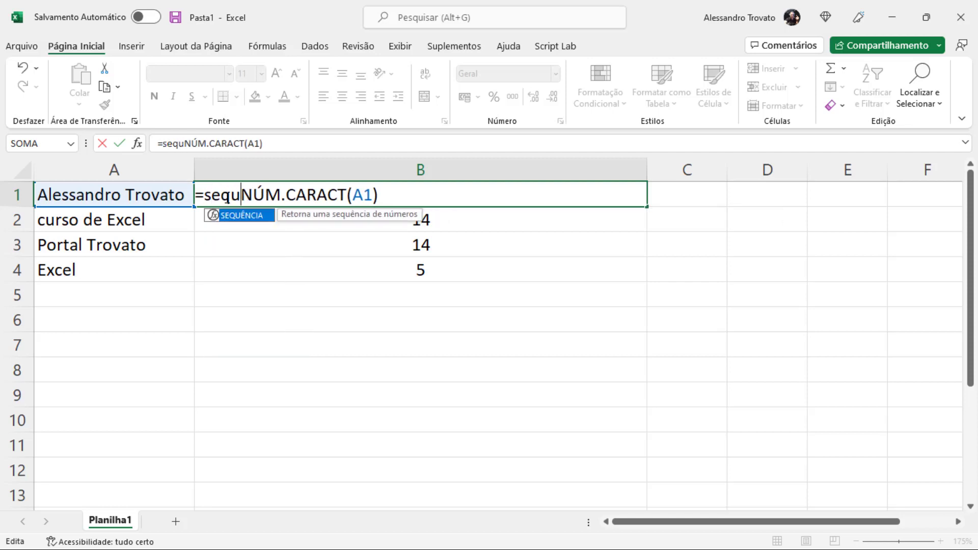
key(Tab)
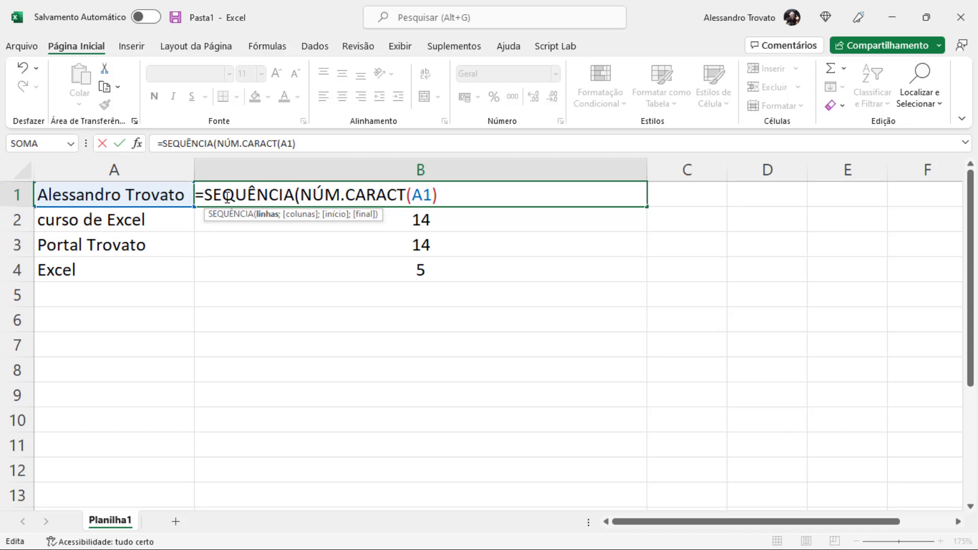
key(End)
text())
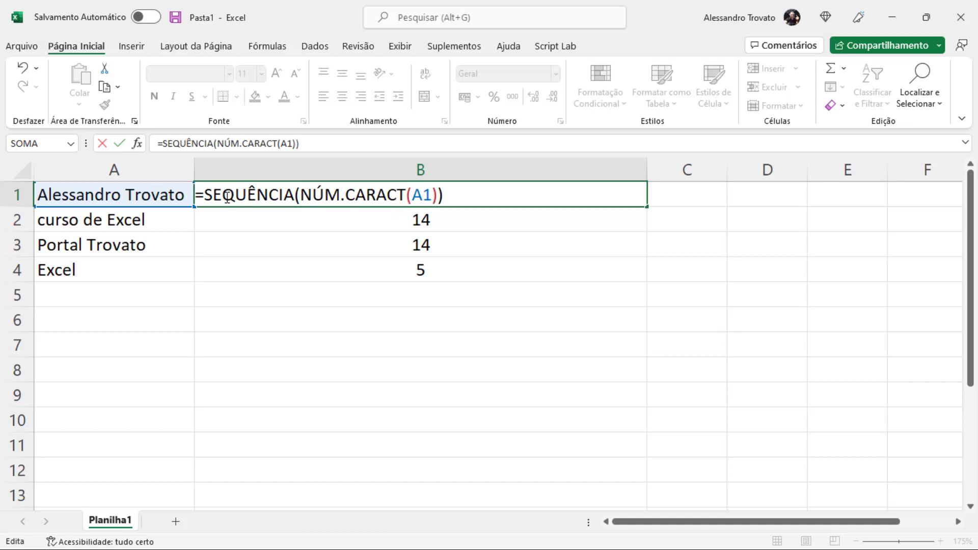
key(Return)
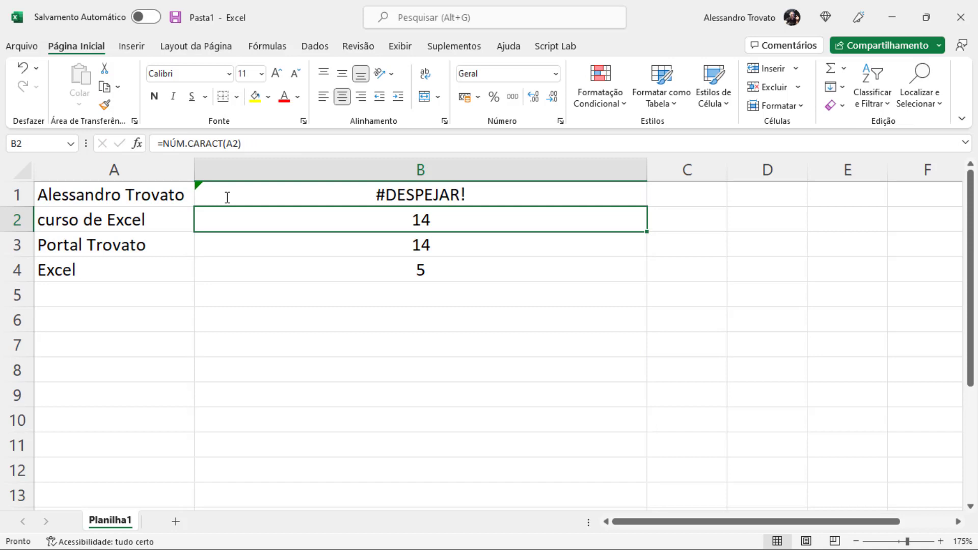
Clear cells B2 to B5 so the sequence from B1 can spill down the column
key(shift+Down)
key(shift+Down)
key(shift+Down)
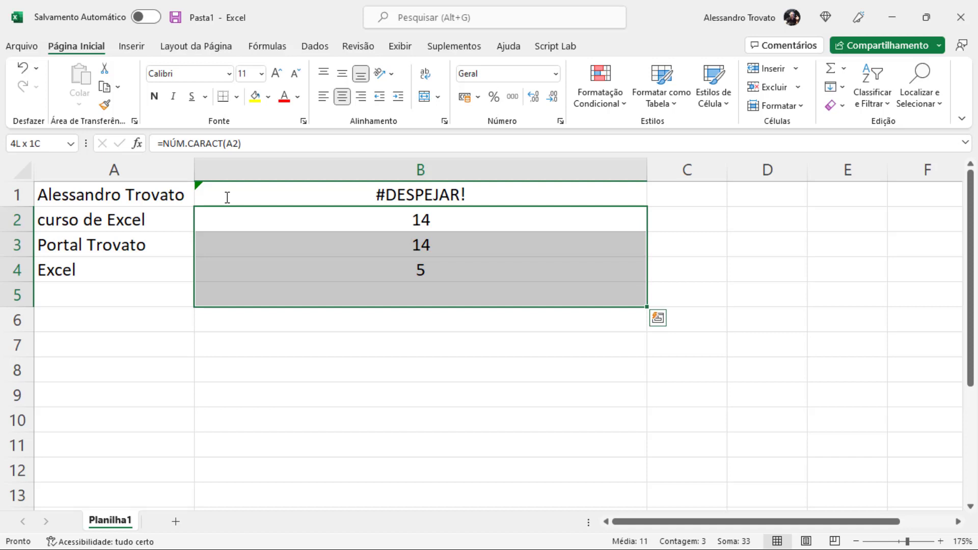
key(Delete)
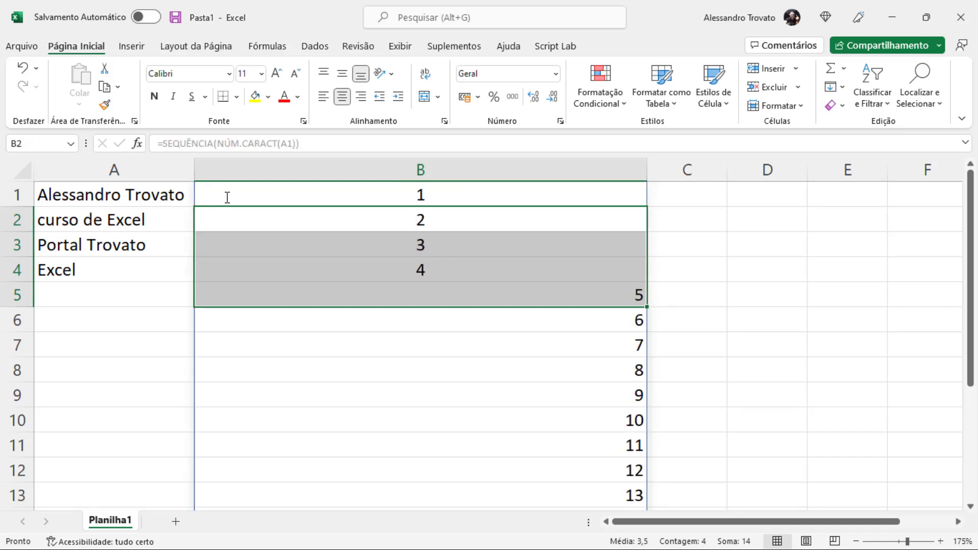
Remove the centred alignment from the whole of column B and check the spilled sequence
click(445, 176)
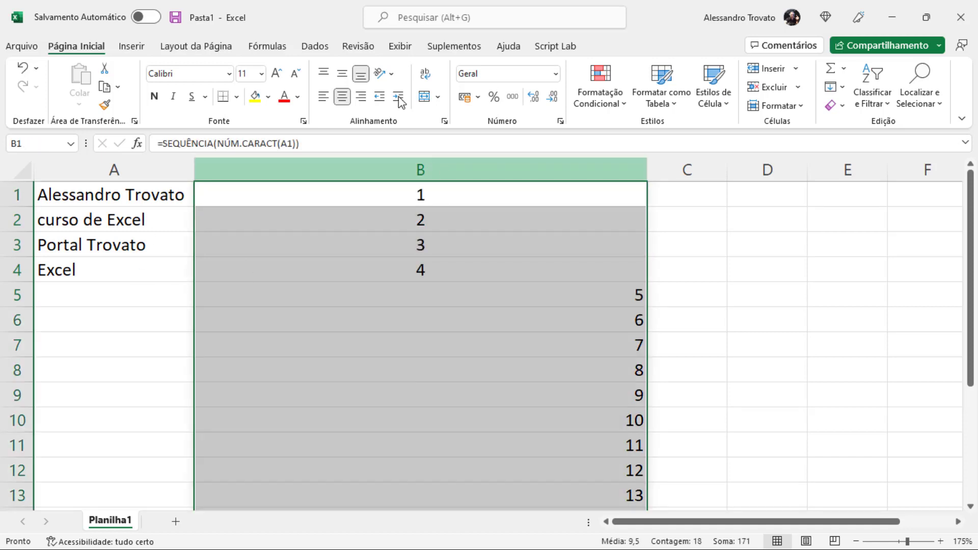
click(350, 102)
click(505, 200)
scroll(496, 237, down, 4)
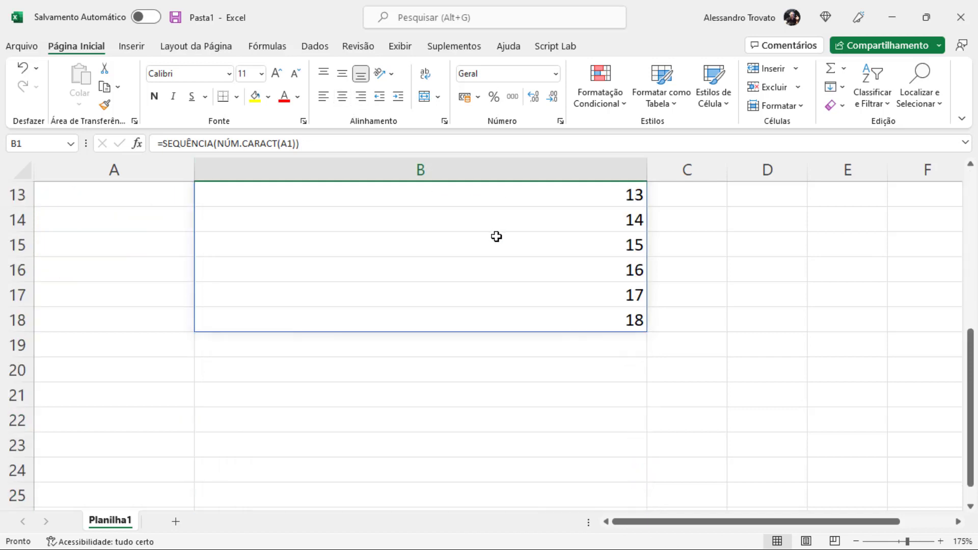
scroll(603, 321, up, 4)
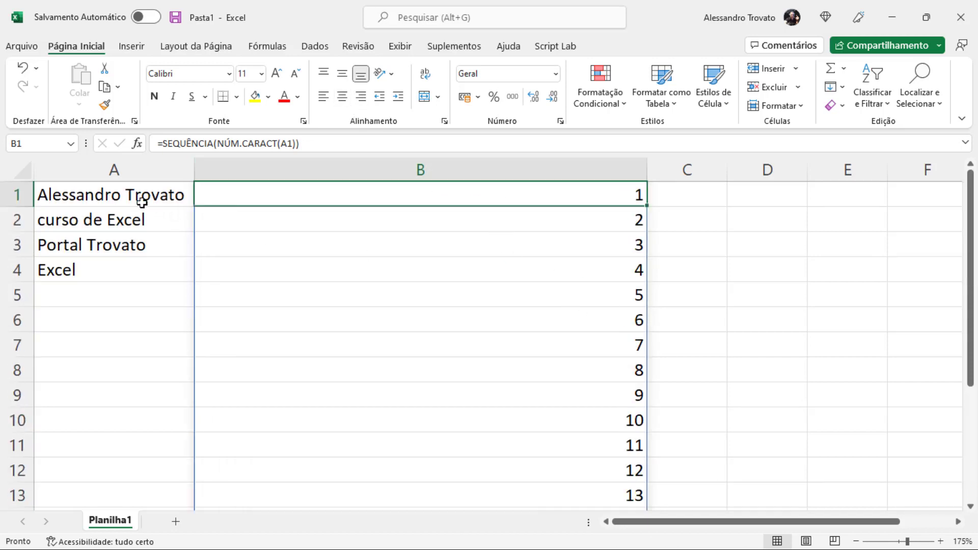
Evaluate SEQUÊNCIA(NÚM.CARACT(A1)) within B1's formula to inspect its array, and restore the original expression
double_click(256, 192)
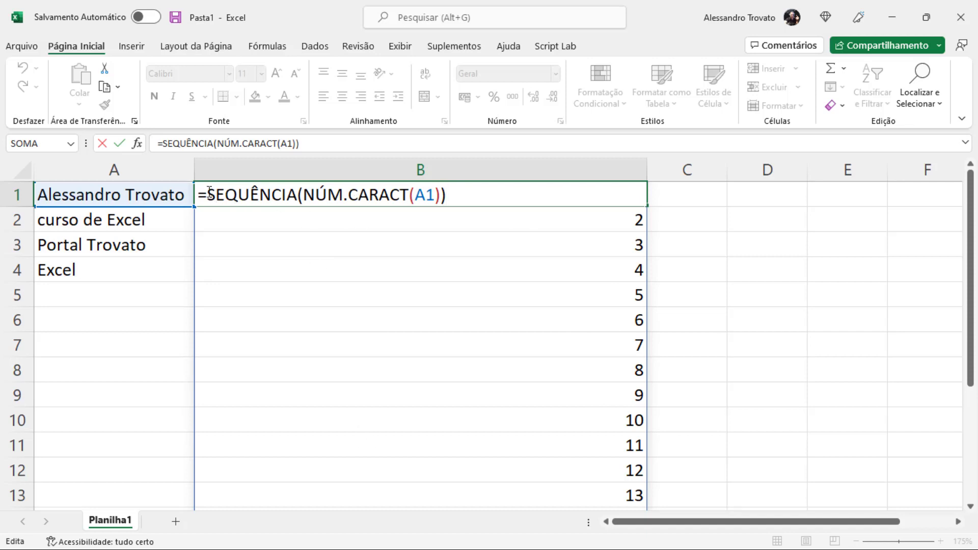
drag(207, 194, 451, 190)
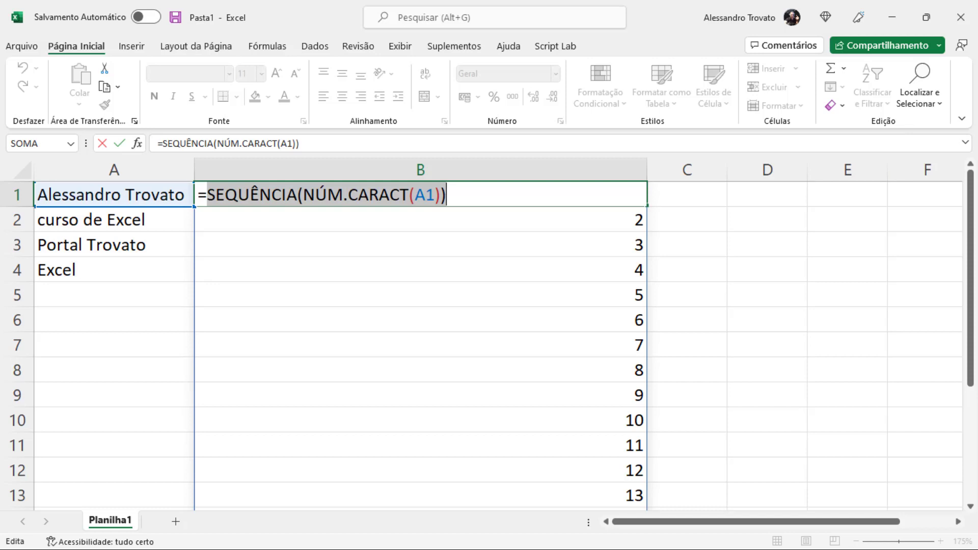
key(alt+Tab)
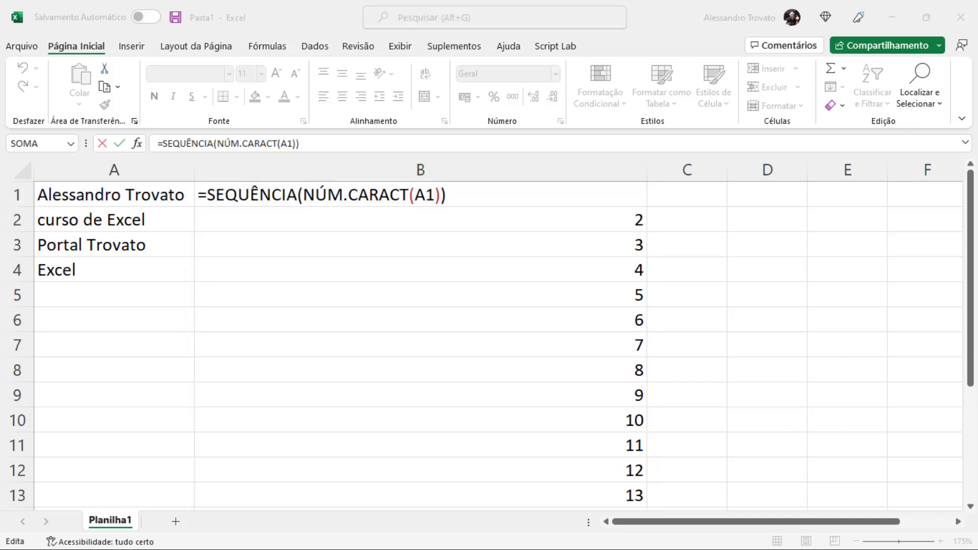
key(alt+Tab)
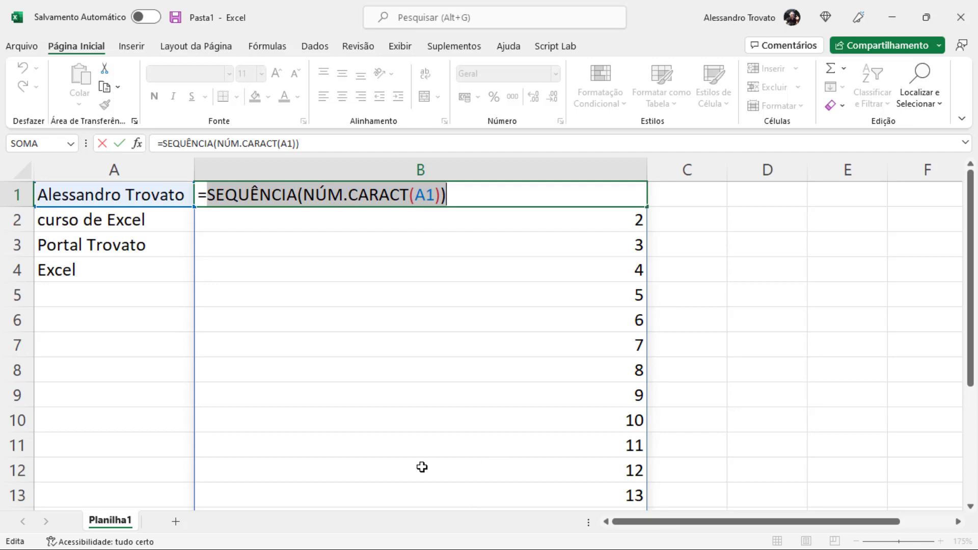
key(F9)
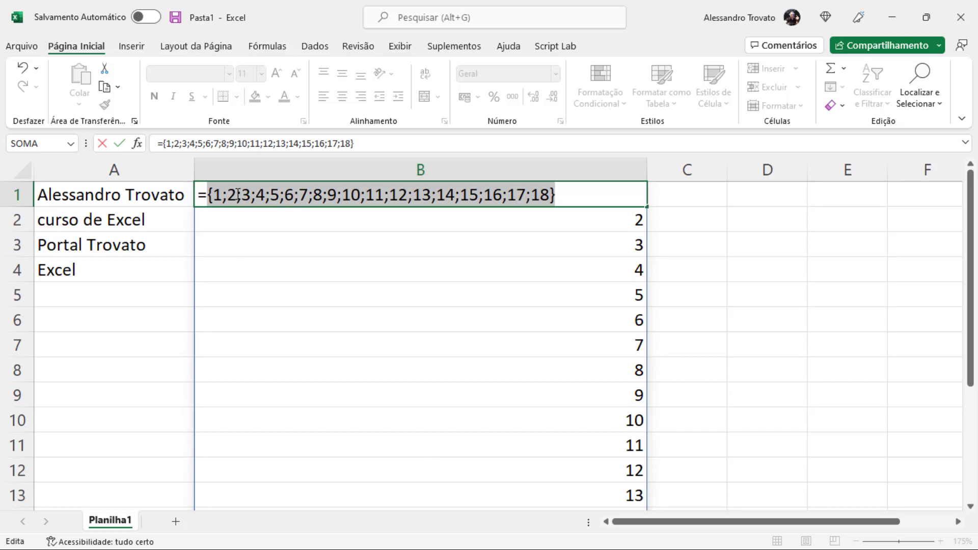
key(ctrl+z)
click(209, 195)
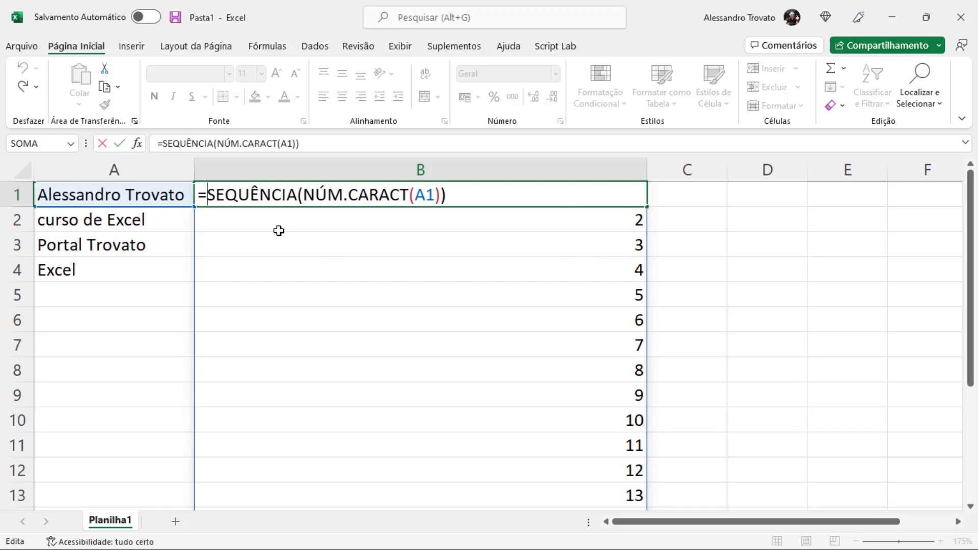
Evaluate B1's whole expression in place once more, examine the separators in its array, and discard the evaluation
drag(207, 195, 447, 191)
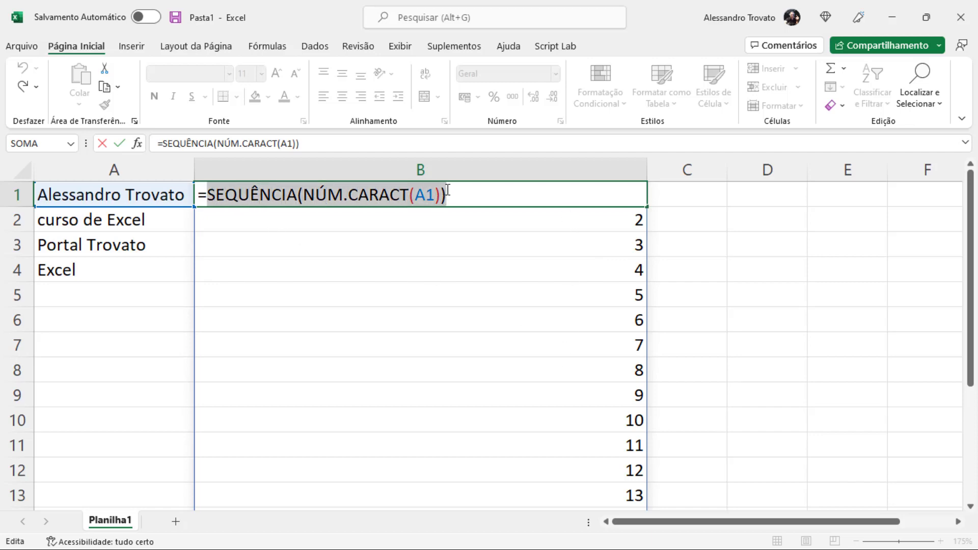
key(F9)
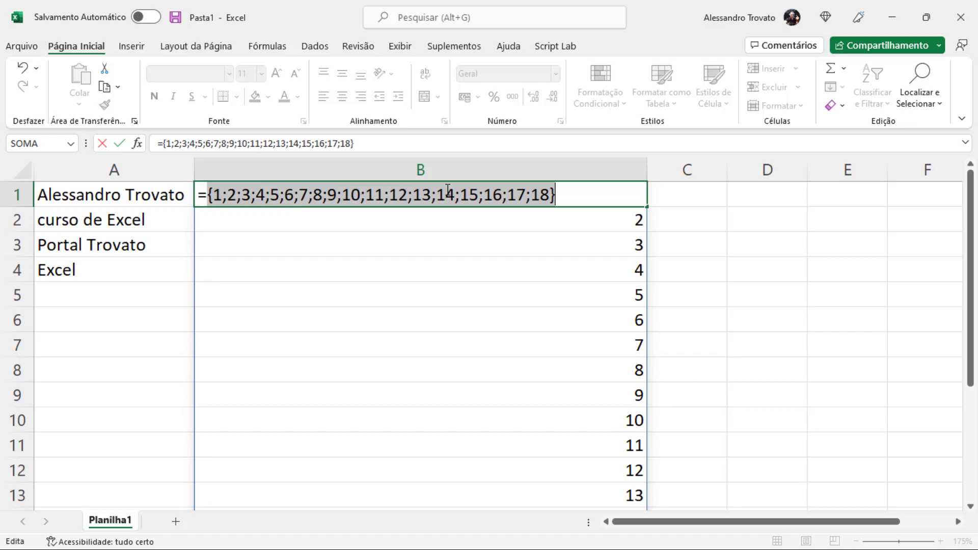
click(253, 195)
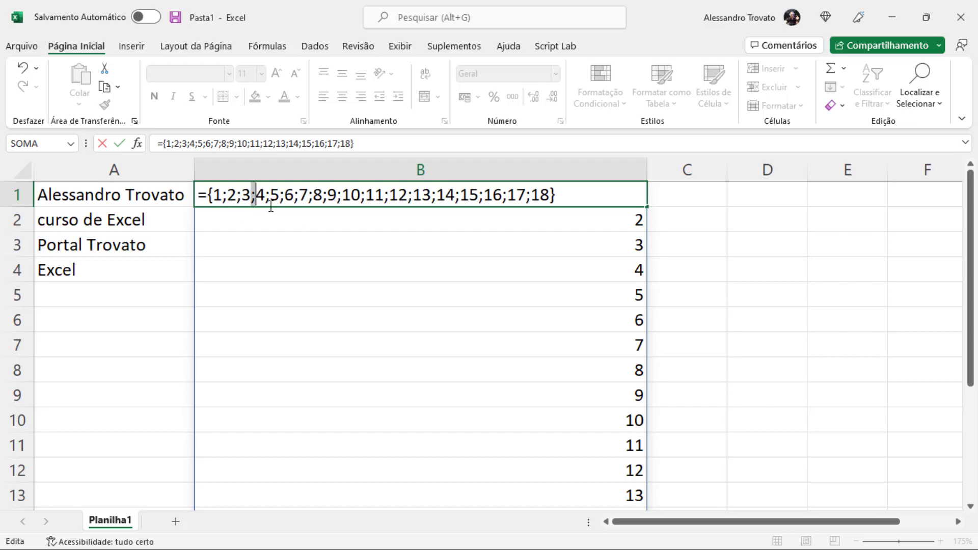
key(Escape)
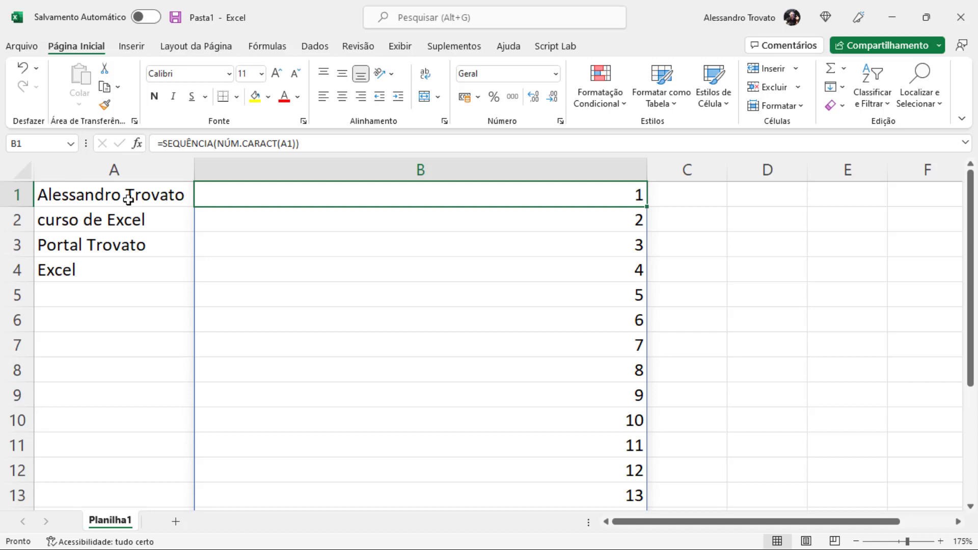
Wrap B1's sequence in the TRANSPOR function, making the formula =TRANSPOR(SEQUÊNCIA(NÚM.CARACT(A1))), and dismiss the spill notice
key(F2)
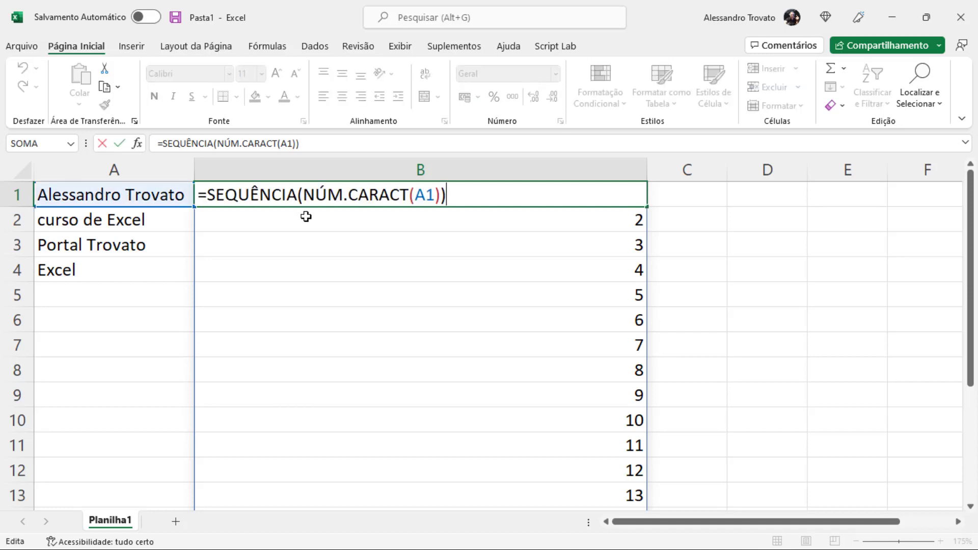
key(Left)
key(Left)
key(Left)
key(Left)
key(Left)
key(Left)
key(Left)
key(Left)
key(Left)
key(Left)
key(Left)
key(Left)
key(Left)
key(Left)
key(Left)
key(Left)
key(Left)
key(Left)
key(Left)
key(Left)
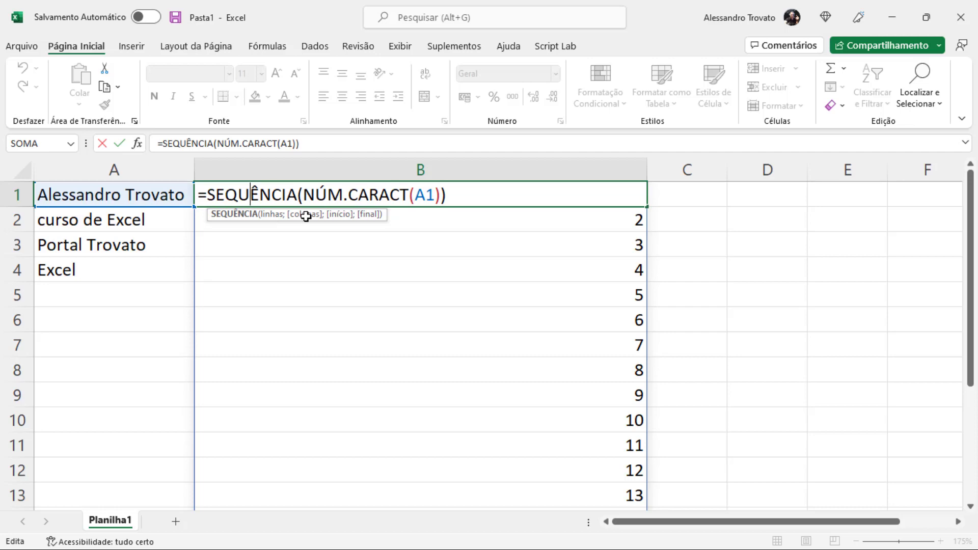
key(Left)
key(Left)
key(Left)
key(Left)
text(tra)
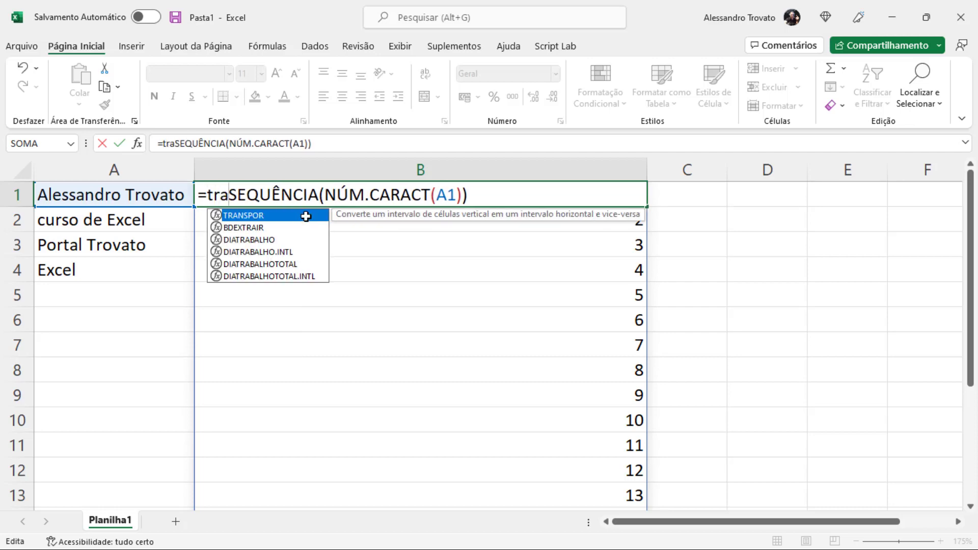
text(n)
key(Tab)
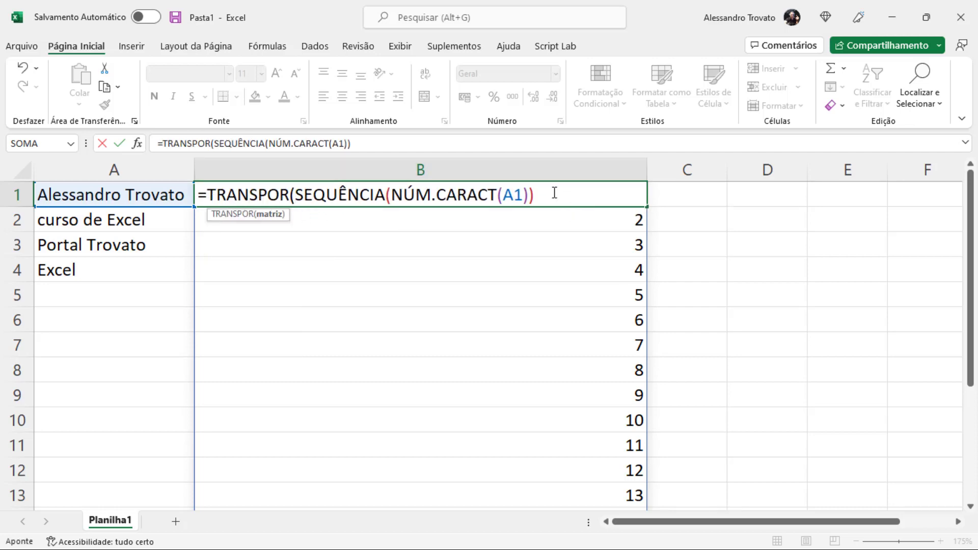
click(554, 193)
text())
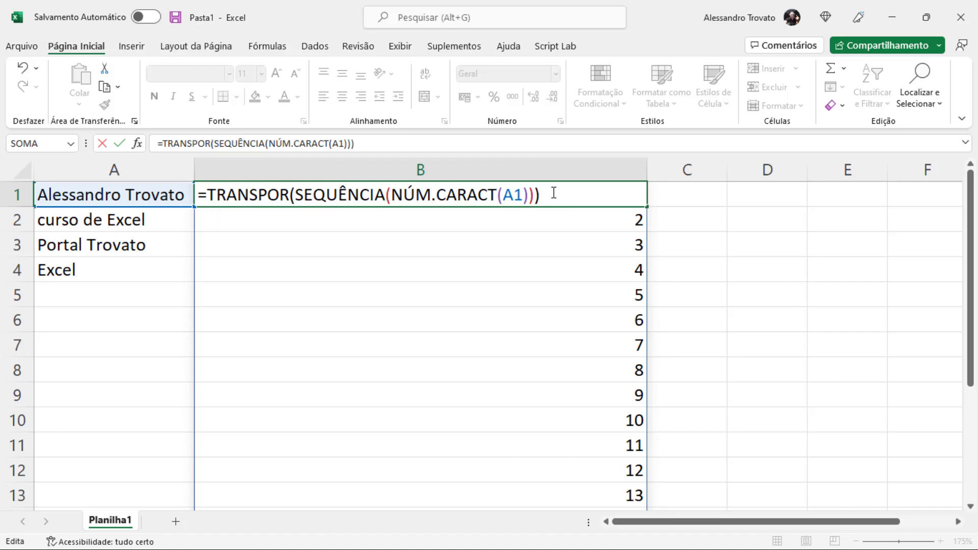
key(Return)
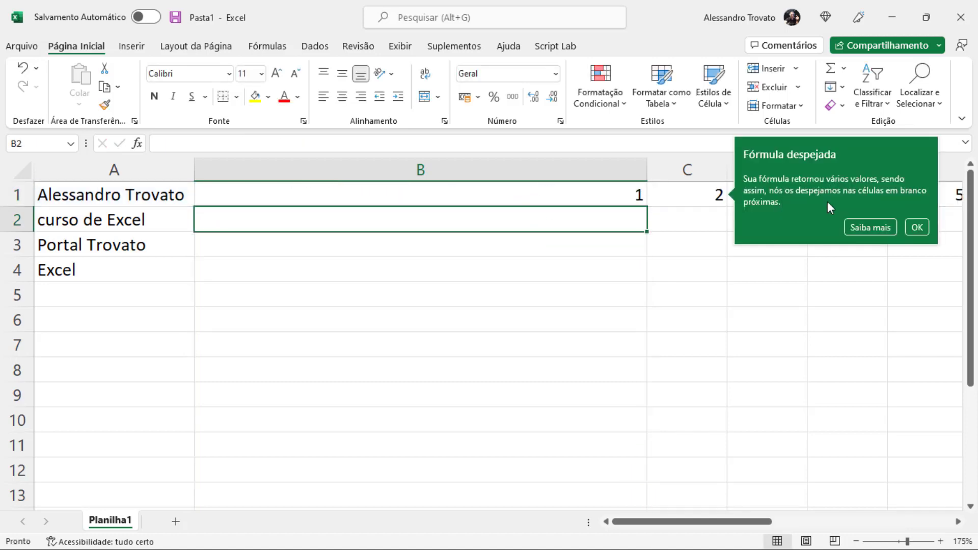
click(915, 226)
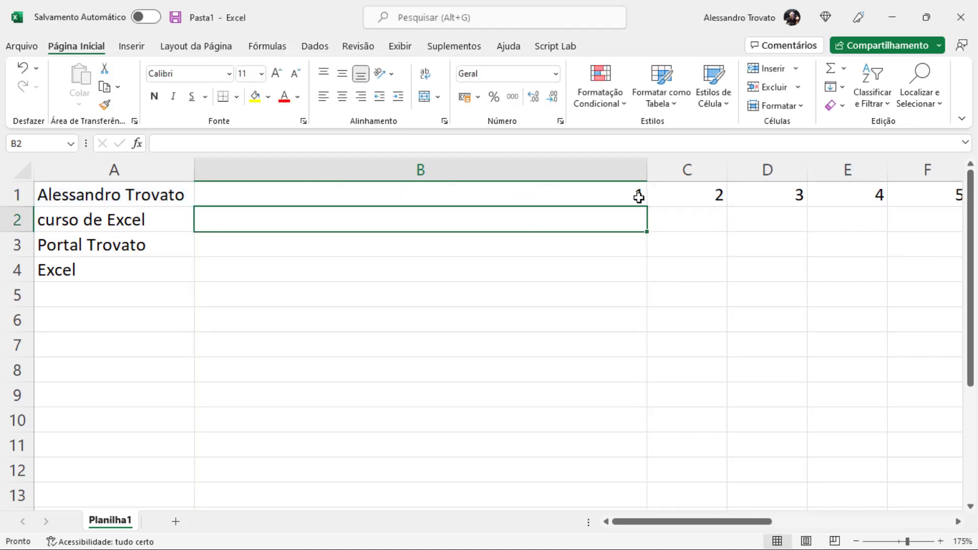
Fill B1's TRANSPOR formula down to B4 to try it on the other texts, and clear the copies in B2 to B4
click(224, 193)
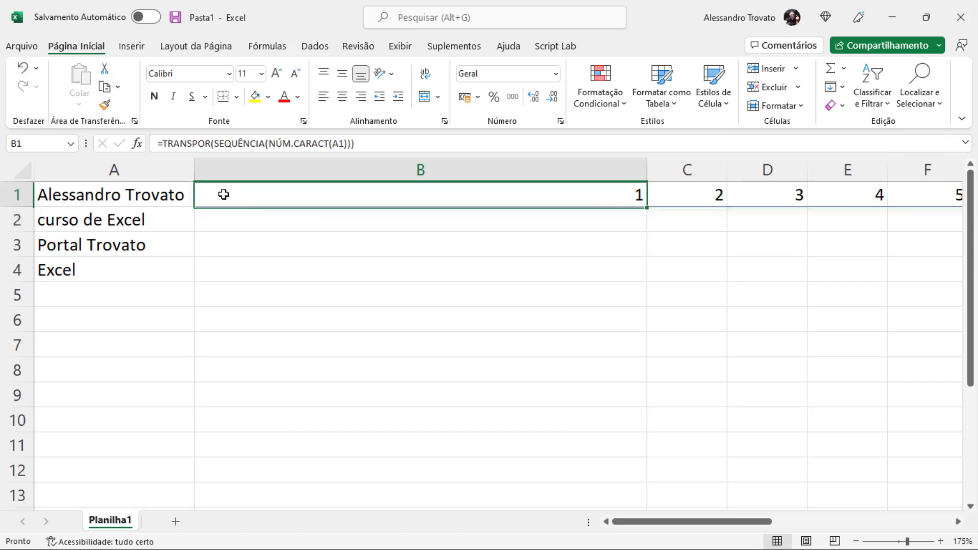
drag(646, 206, 647, 280)
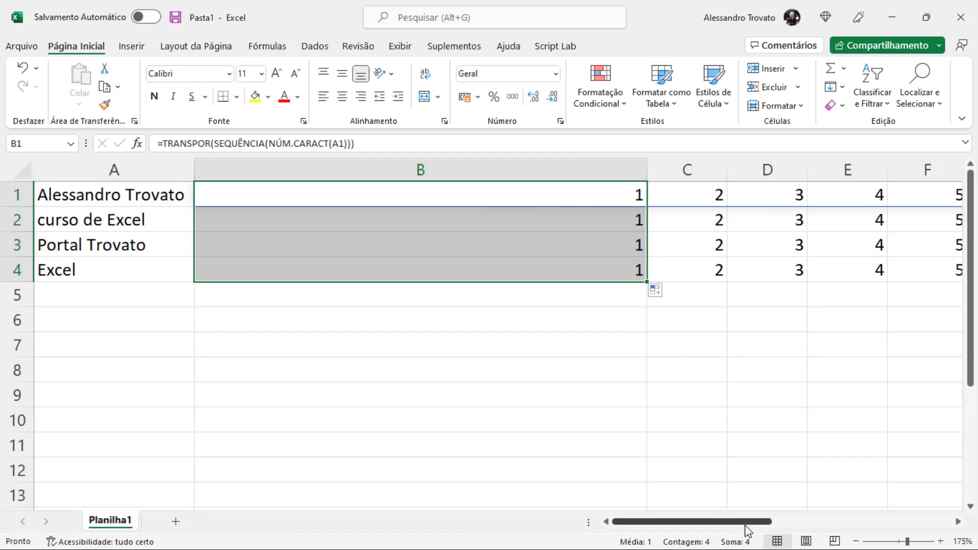
drag(744, 523, 705, 534)
click(382, 204)
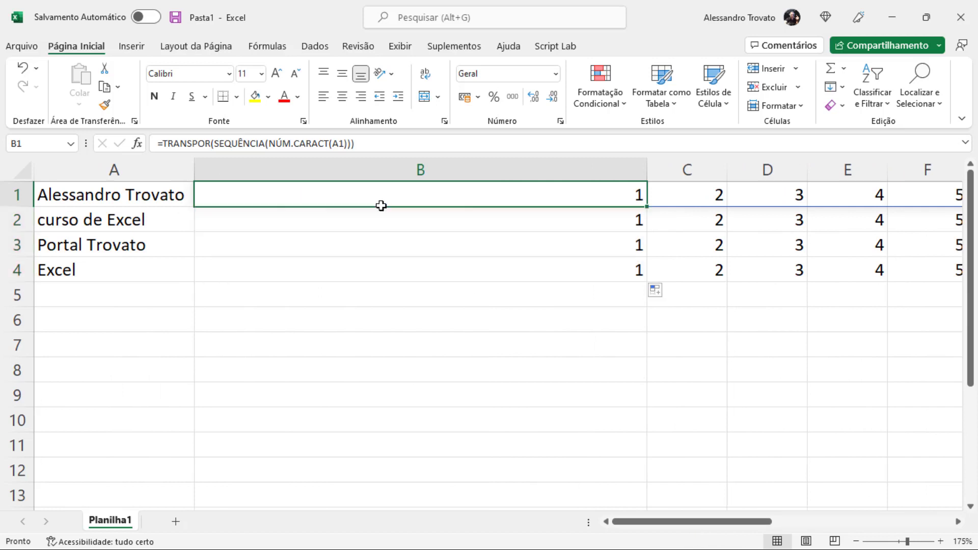
drag(372, 224, 377, 273)
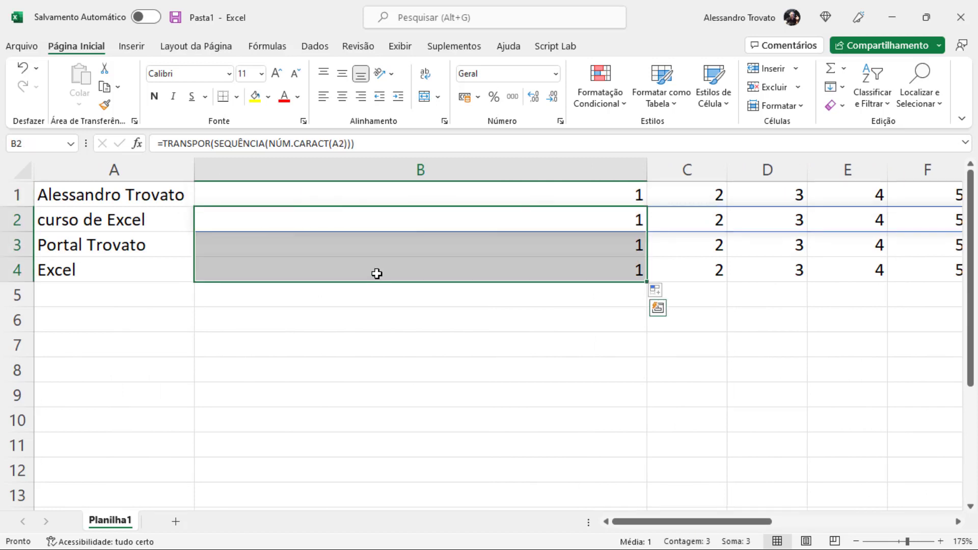
key(Delete)
Extend B1's formula with EXT.TEXTO to extract each character of A1, making it =EXT.TEXTO(A1;TRANSPOR(SEQUÊNCIA(NÚM.CARACT(A1)));1)
click(404, 201)
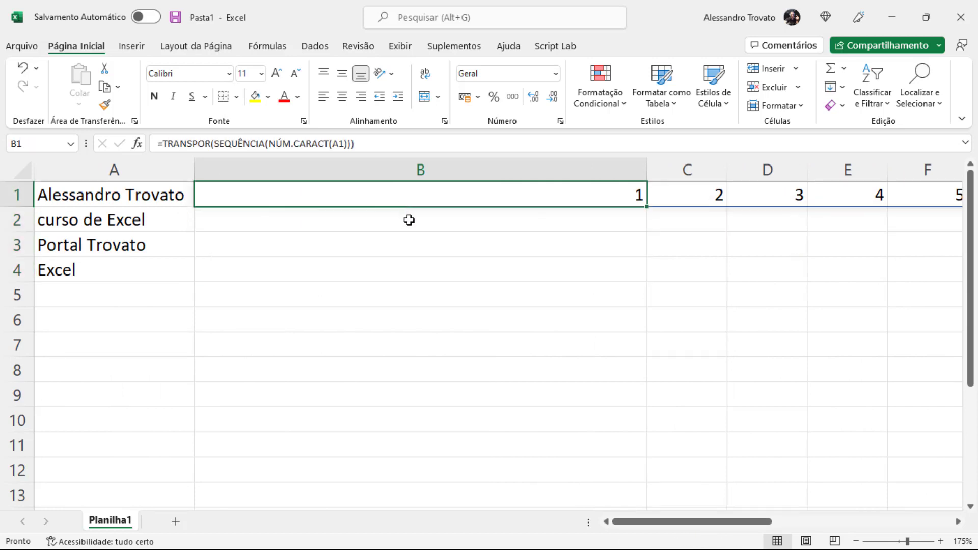
key(F2)
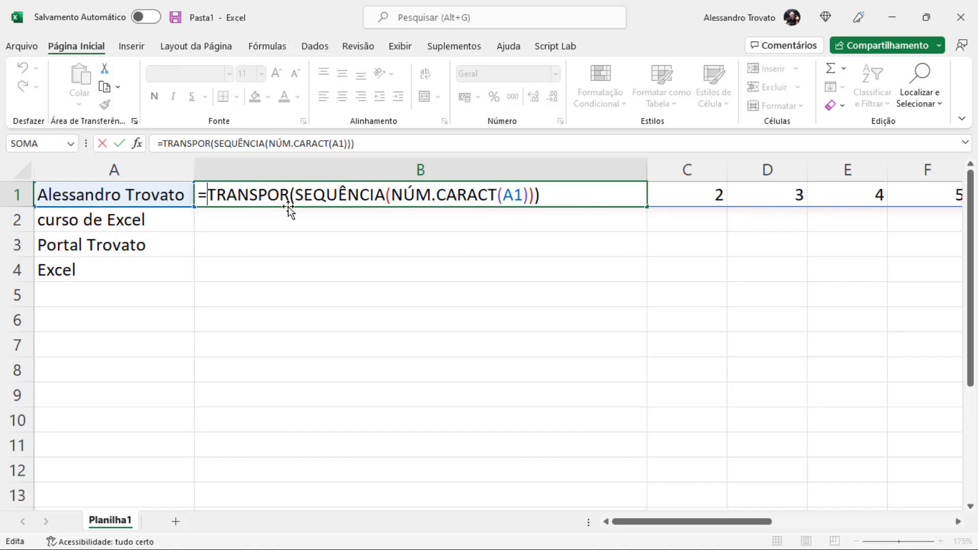
text(EXT.TEXTO()
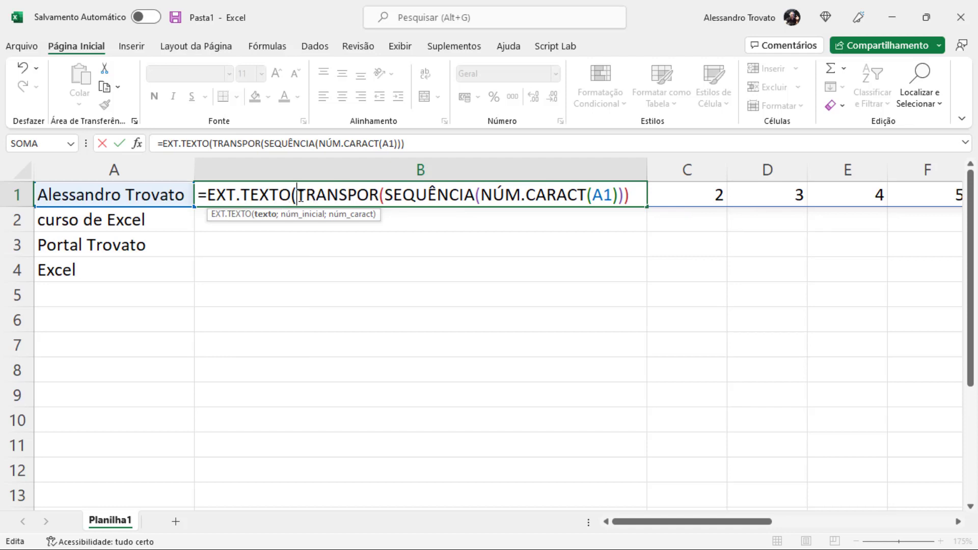
click(168, 200)
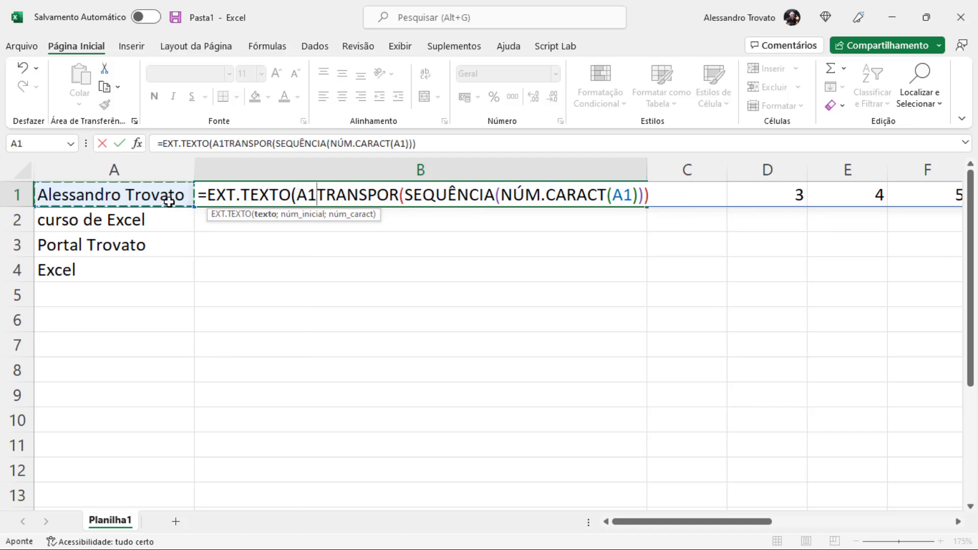
text(;)
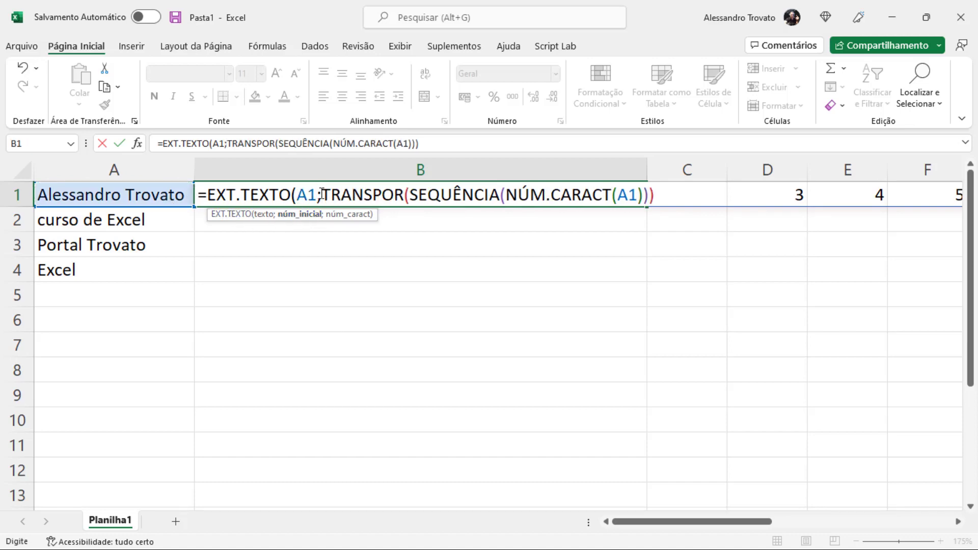
drag(324, 194, 651, 195)
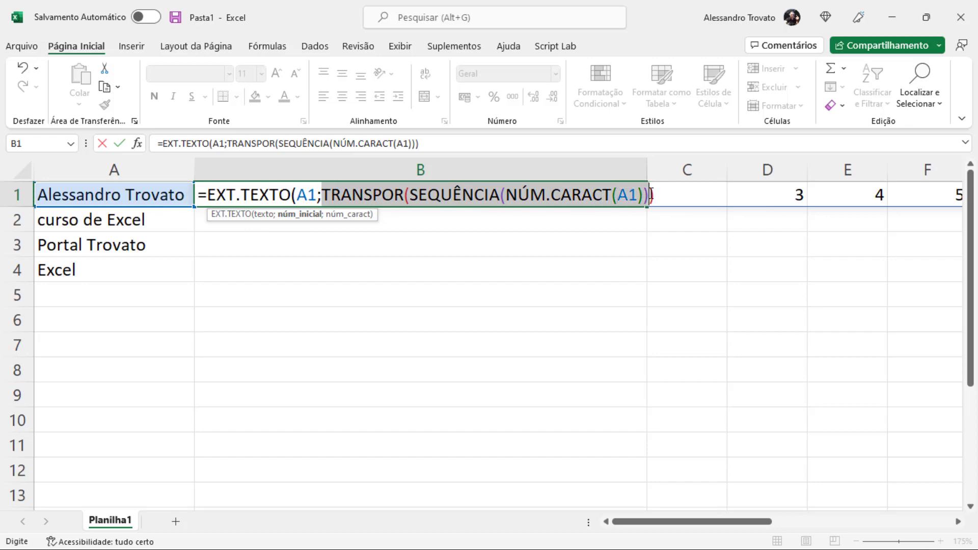
click(657, 192)
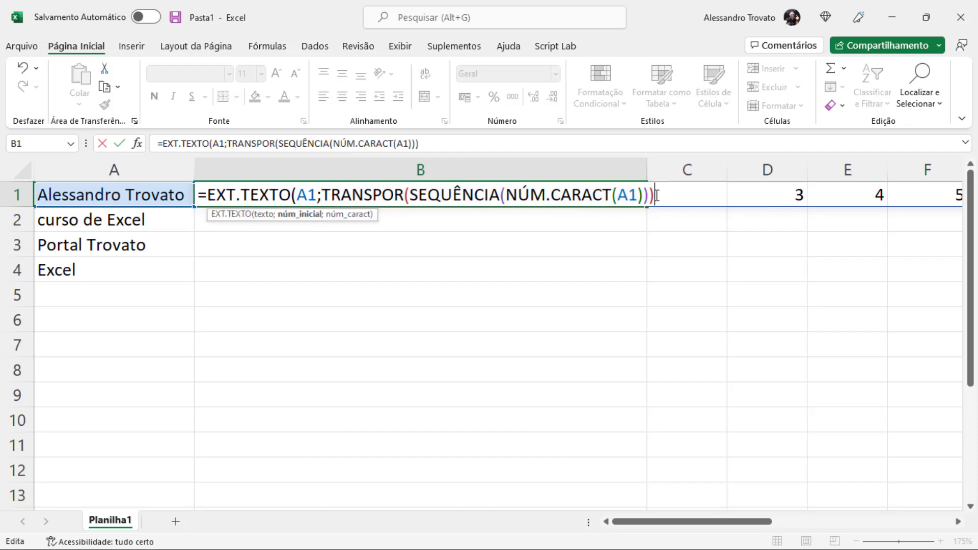
text(;)
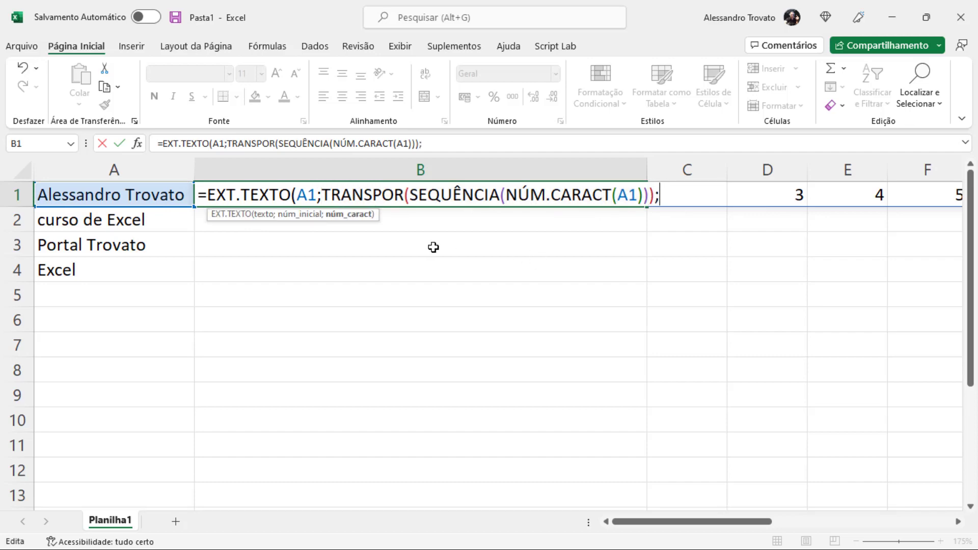
text(1))
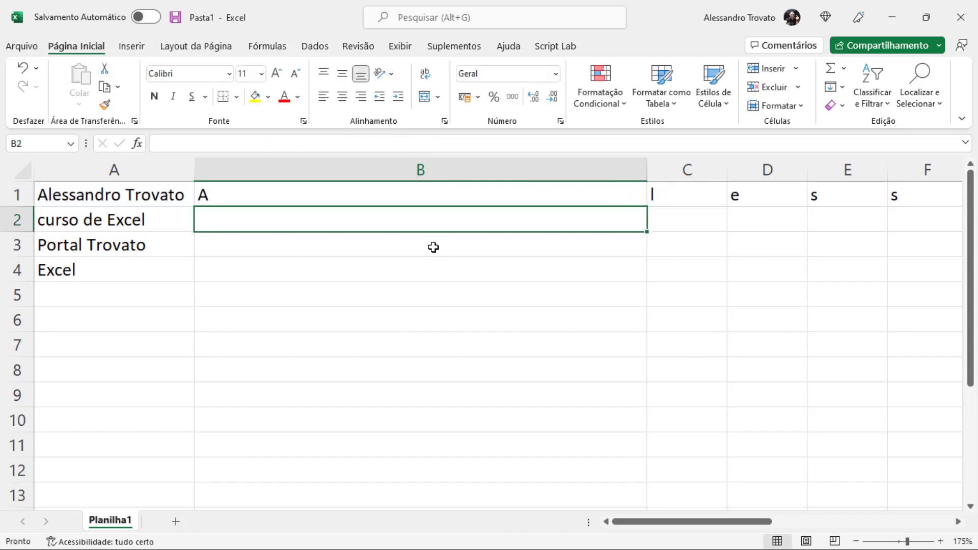
Fill B1's EXT.TEXTO formula down to B4 to split the other texts, and clear the copies in B2 to B4
click(253, 194)
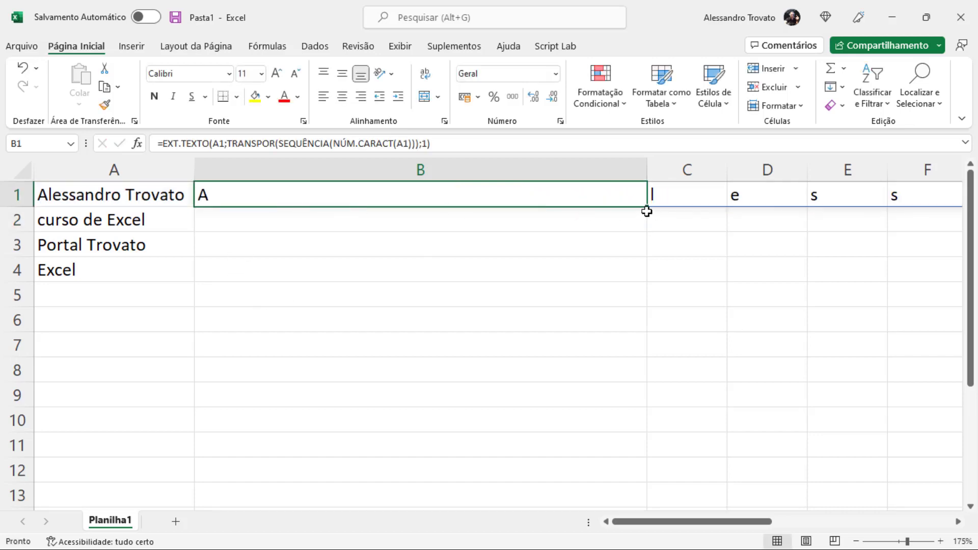
click(644, 210)
click(645, 203)
drag(649, 206, 639, 278)
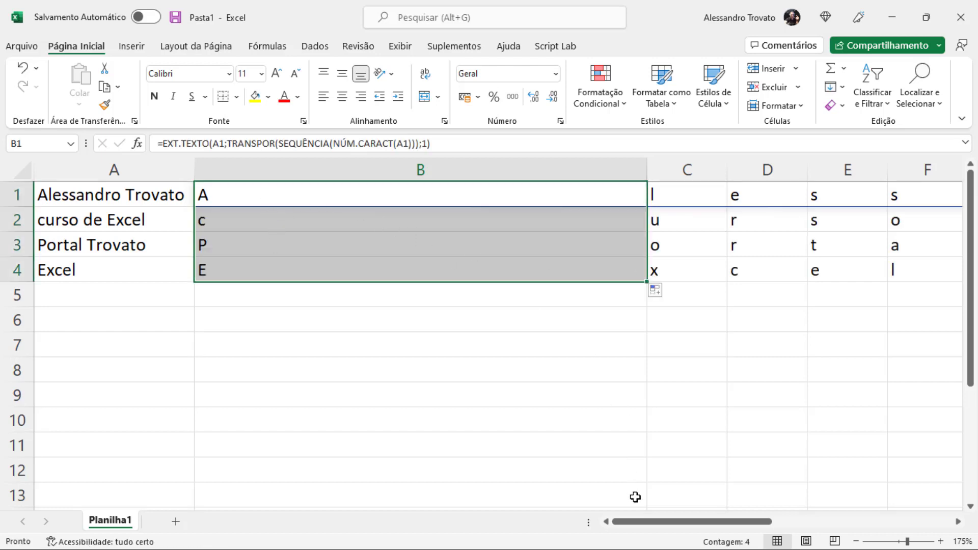
click(353, 261)
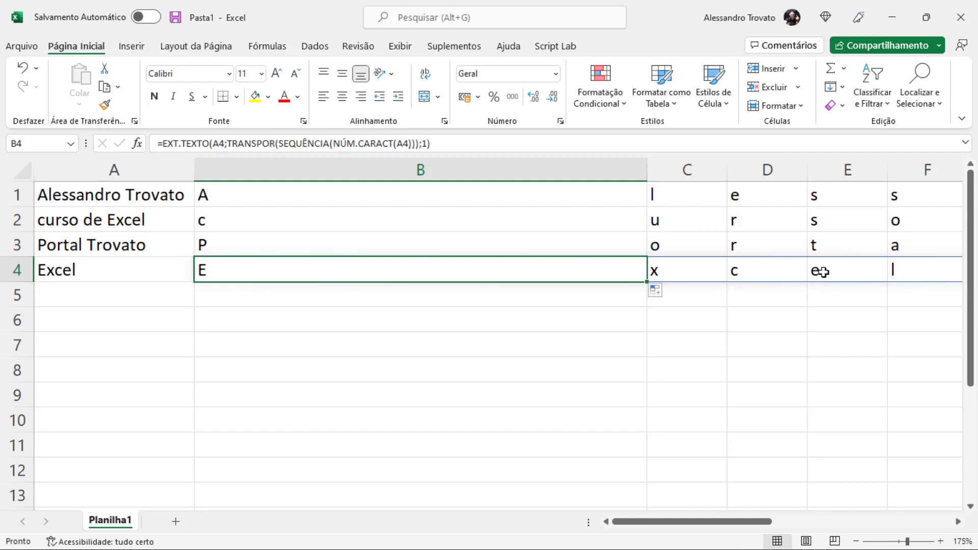
drag(738, 522, 731, 544)
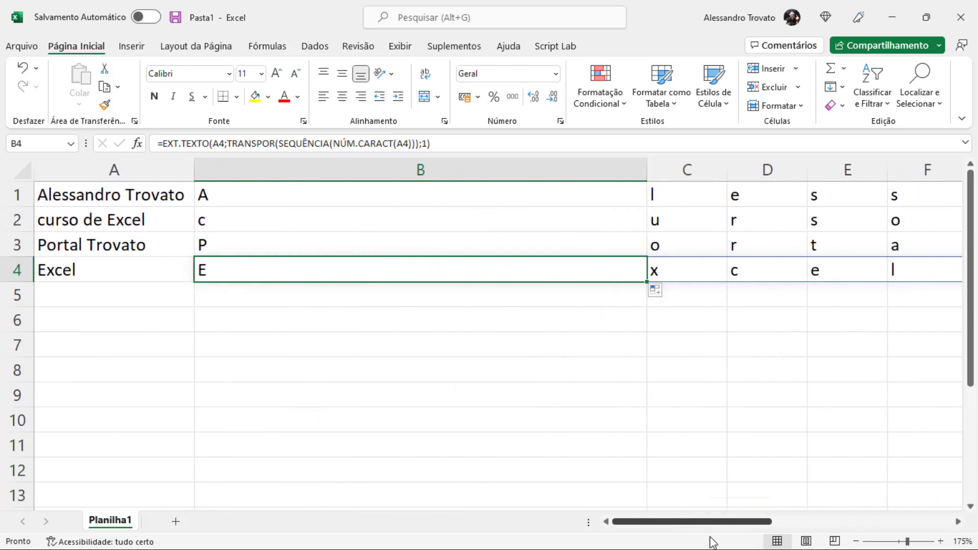
drag(246, 221, 246, 275)
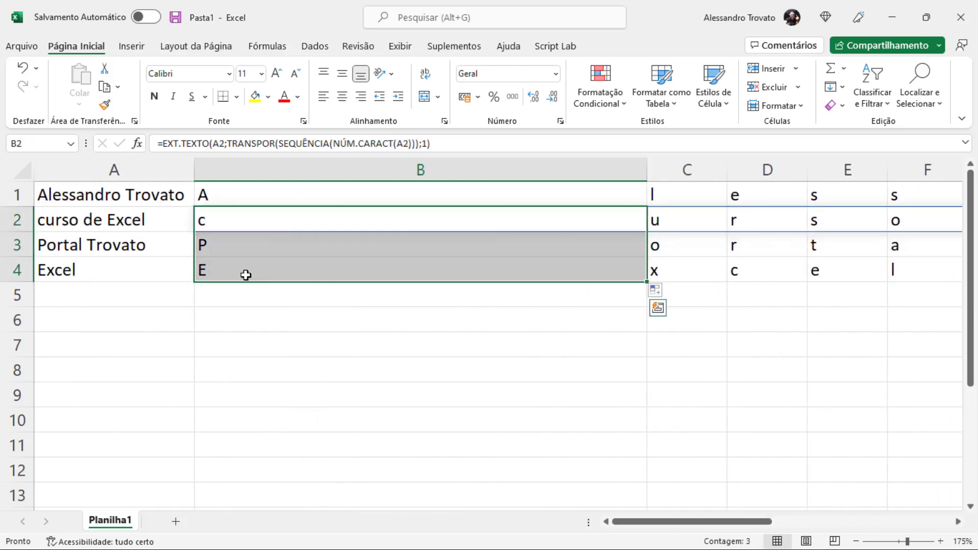
key(Delete)
Evaluate the full EXT.TEXTO expression within B1 to inspect its array of characters, and restore the original formula
click(272, 189)
key(F2)
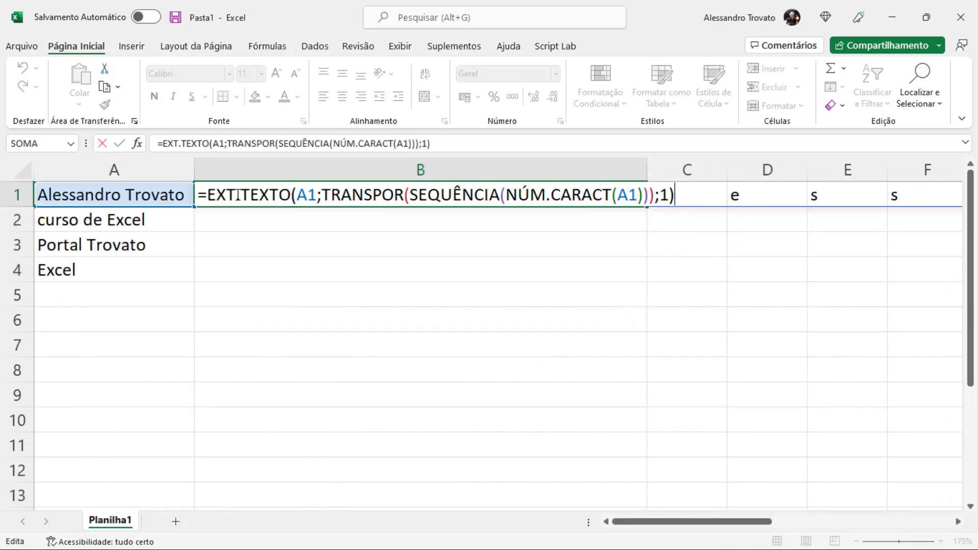
drag(210, 194, 681, 189)
key(F9)
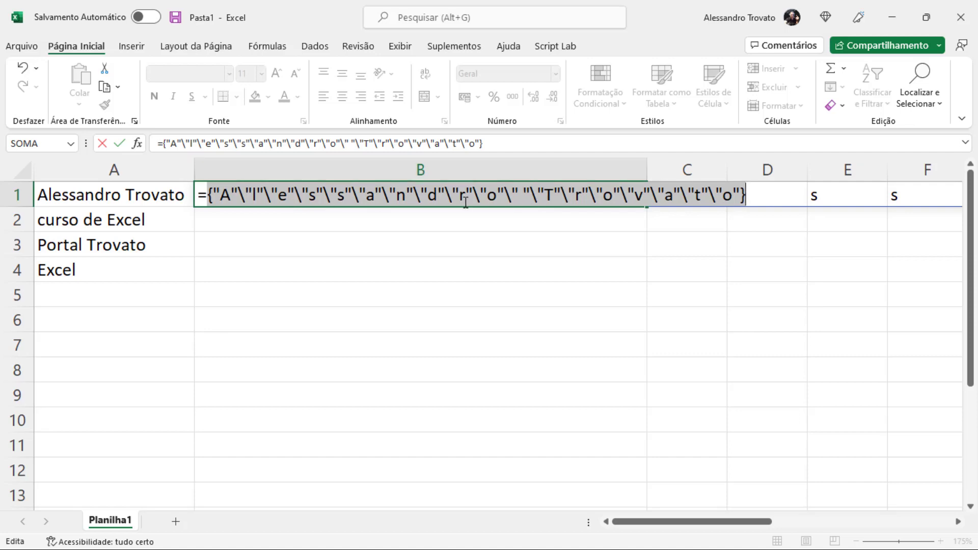
key(Escape)
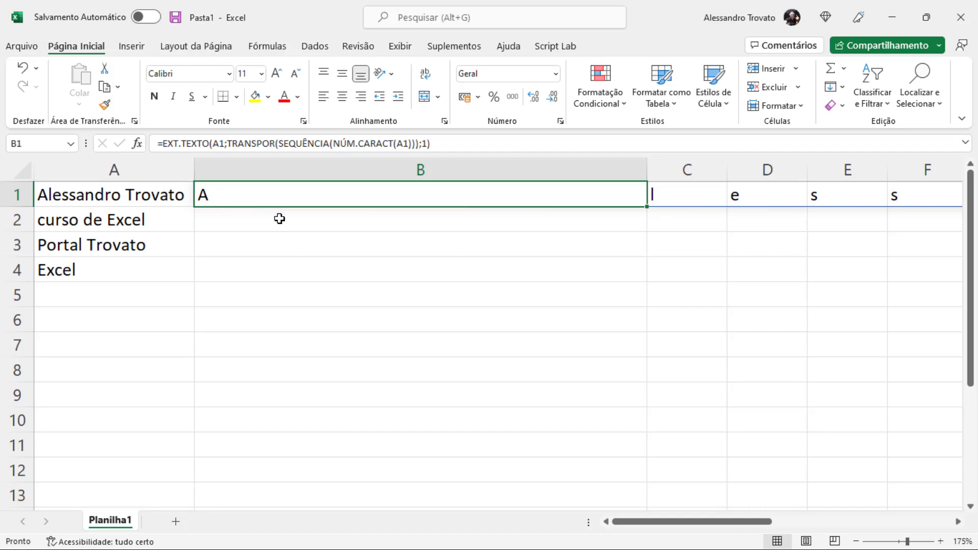
Insert CLASSIFICAR( at the start of B1's formula, using the whole EXT.TEXTO expression as its matrix argument
key(F2)
click(206, 193)
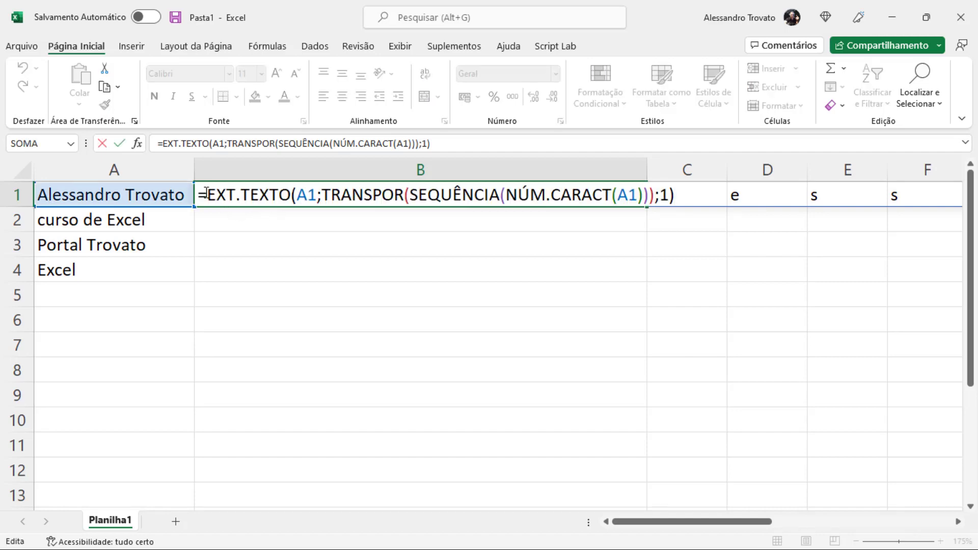
text(clas)
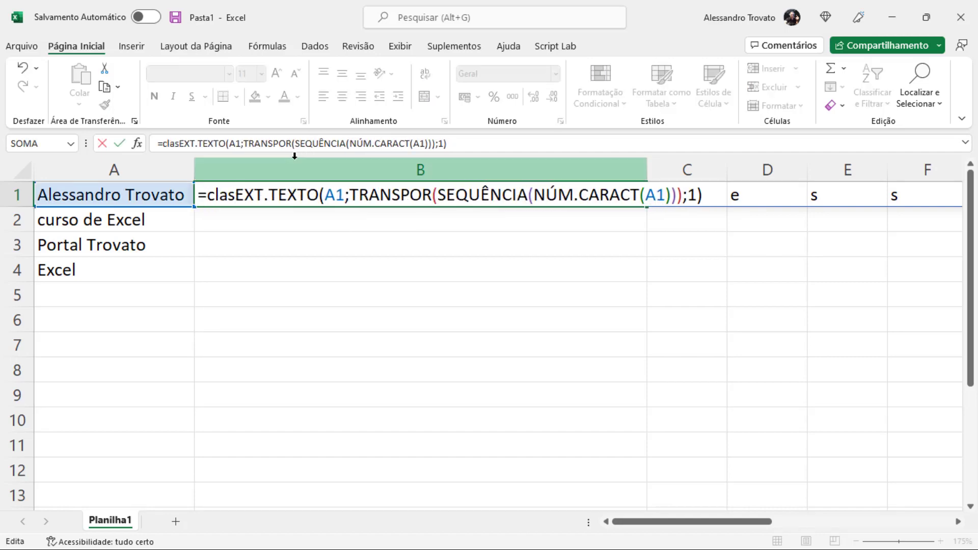
key(BackSpace)
key(BackSpace)
key(BackSpace)
key(BackSpace)
text(CLASSIFICAR()
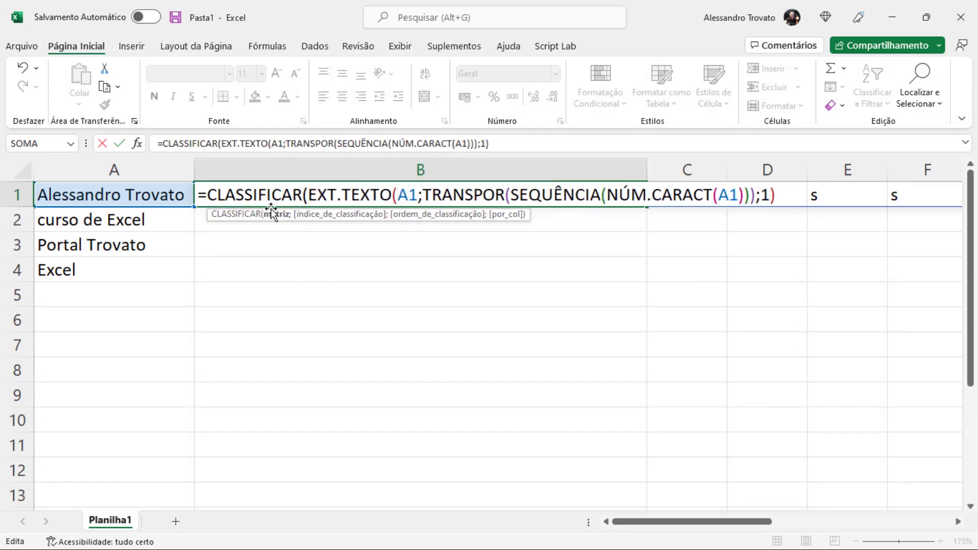
click(277, 214)
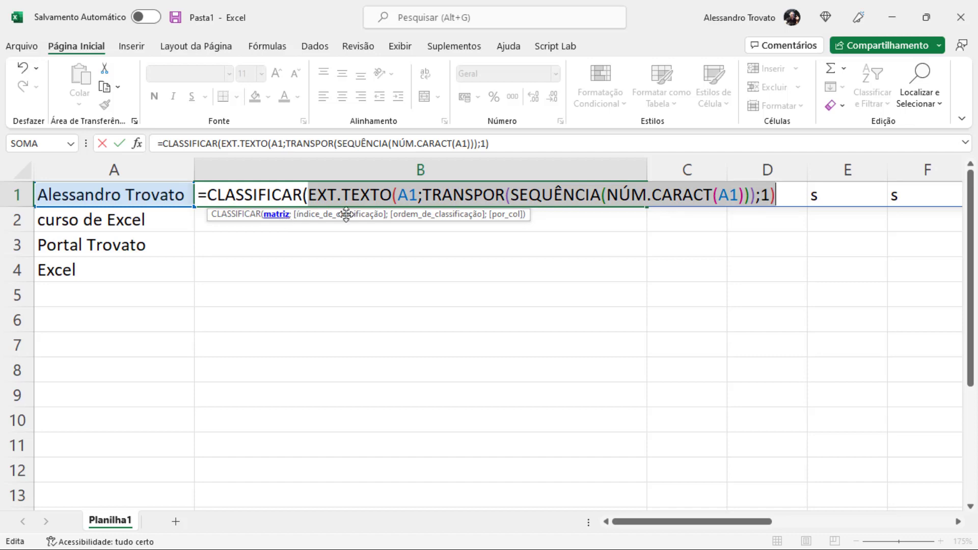
Complete B1's CLASSIFICAR function with empty sort index and order arguments and VERDADEIRO to sort by column, ending the formula with ;;;VERDADEIRO)
click(781, 192)
text(;)
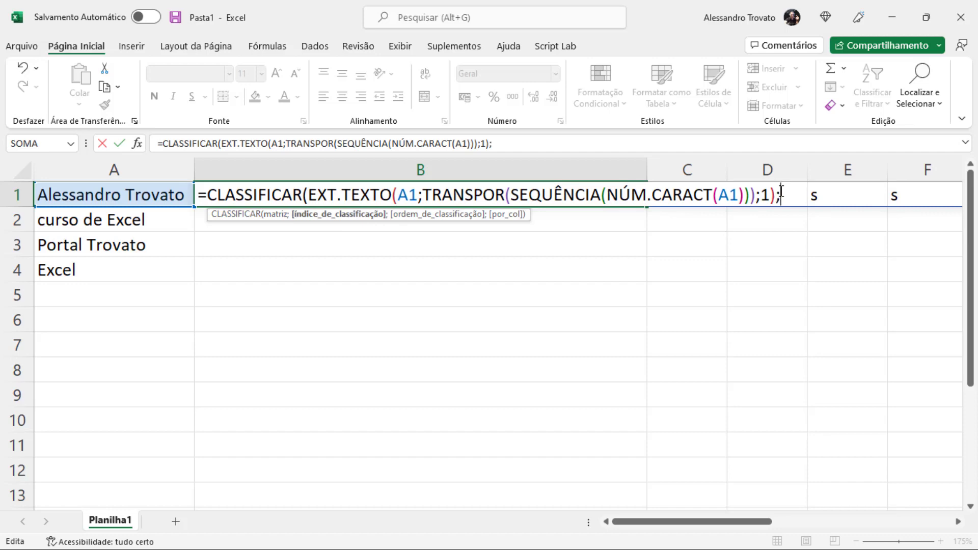
text(;)
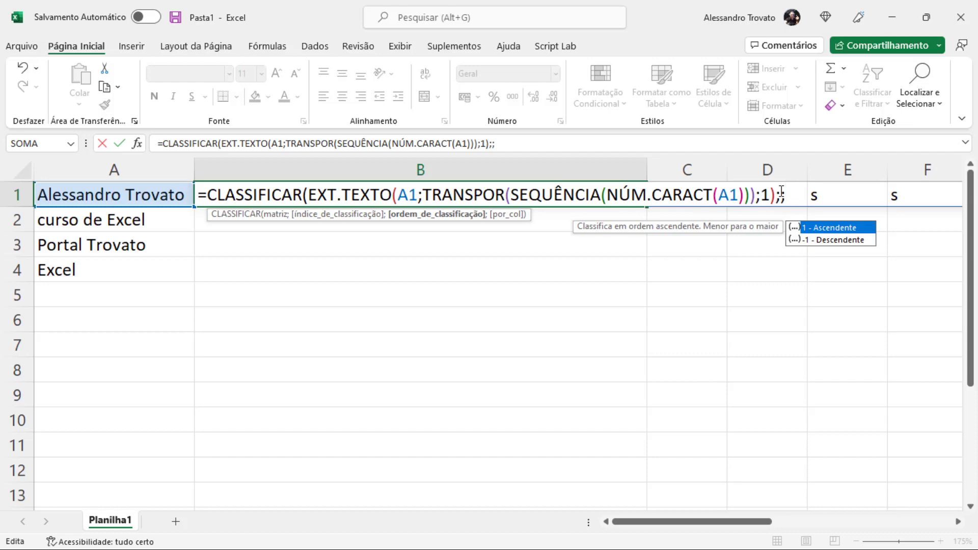
text(;)
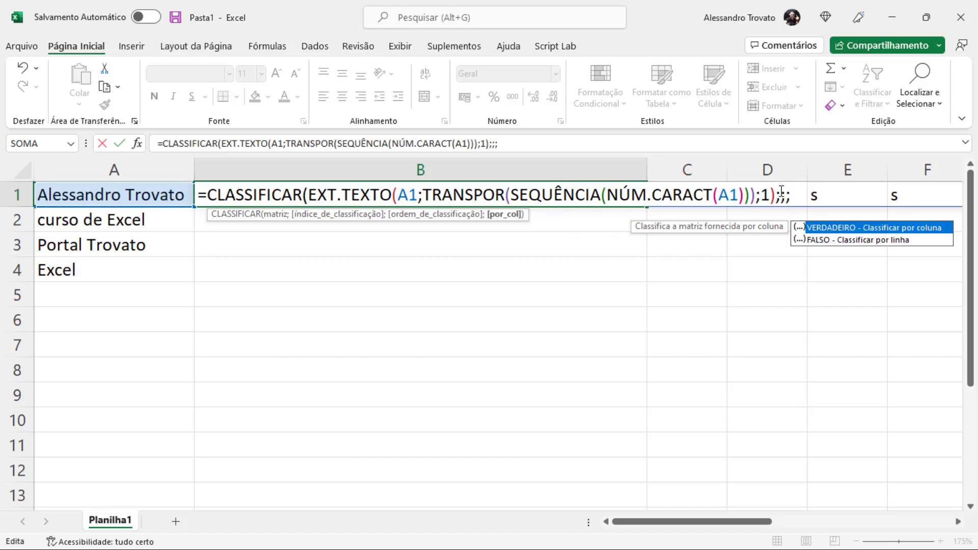
key(Tab)
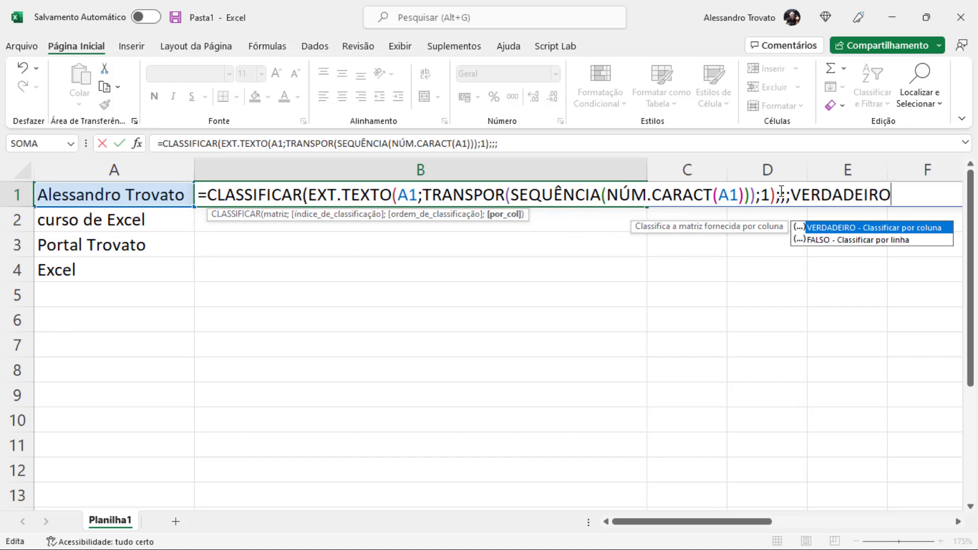
text())
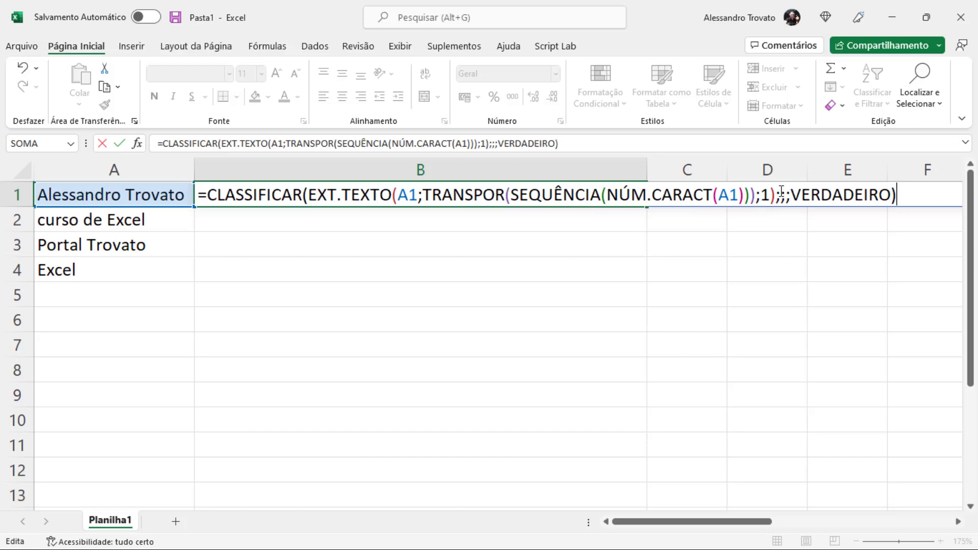
key(Return)
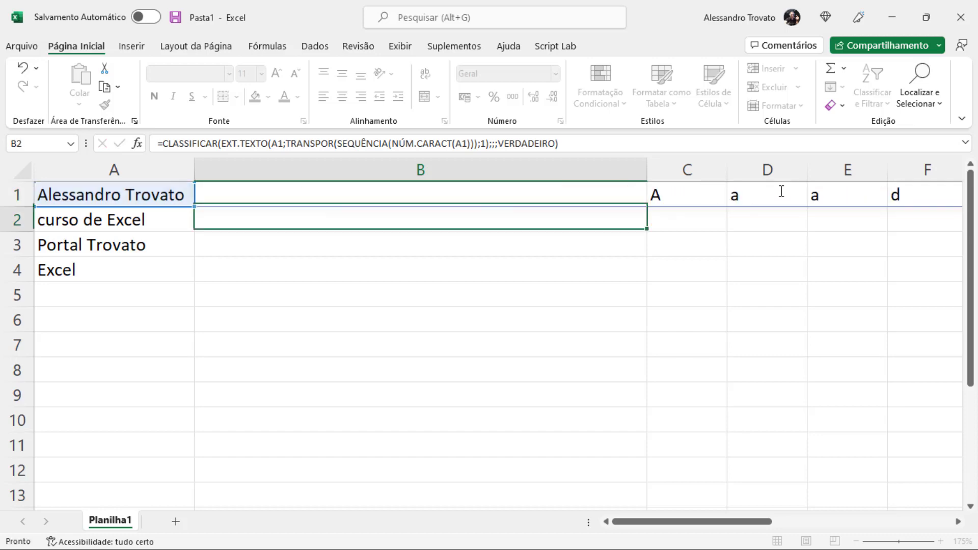
Examine the sorted characters spilled across row 1 and the sort-order argument in B1's CLASSIFICAR formula
click(486, 198)
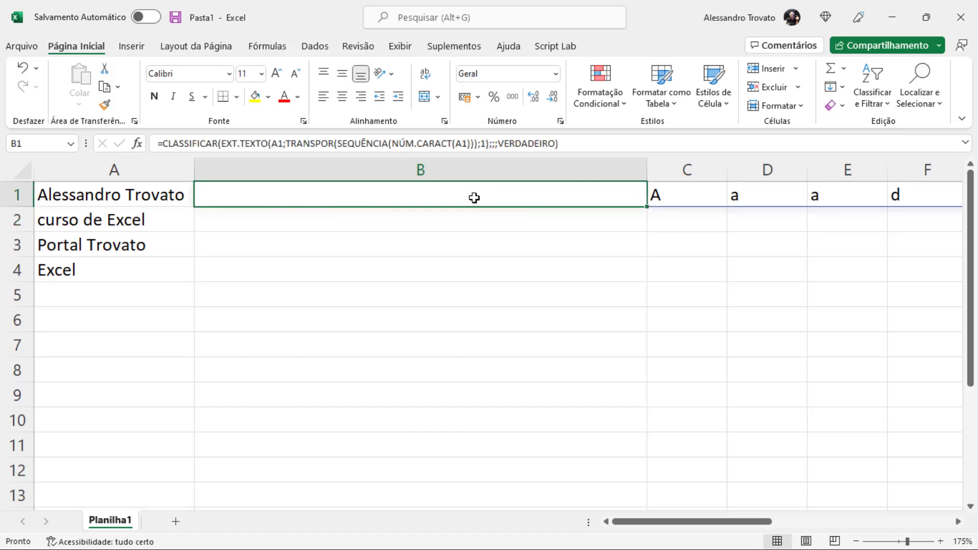
drag(683, 525, 749, 525)
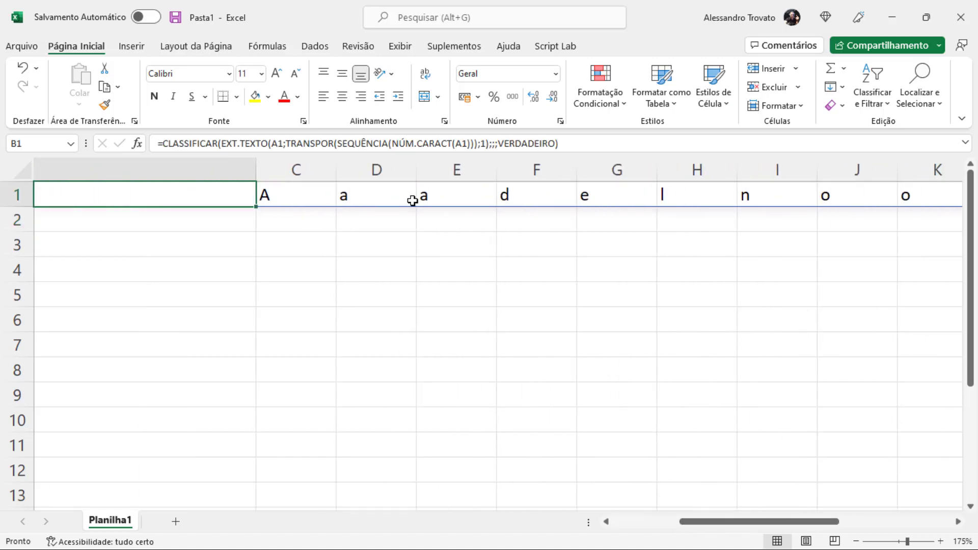
drag(789, 525, 735, 525)
double_click(236, 192)
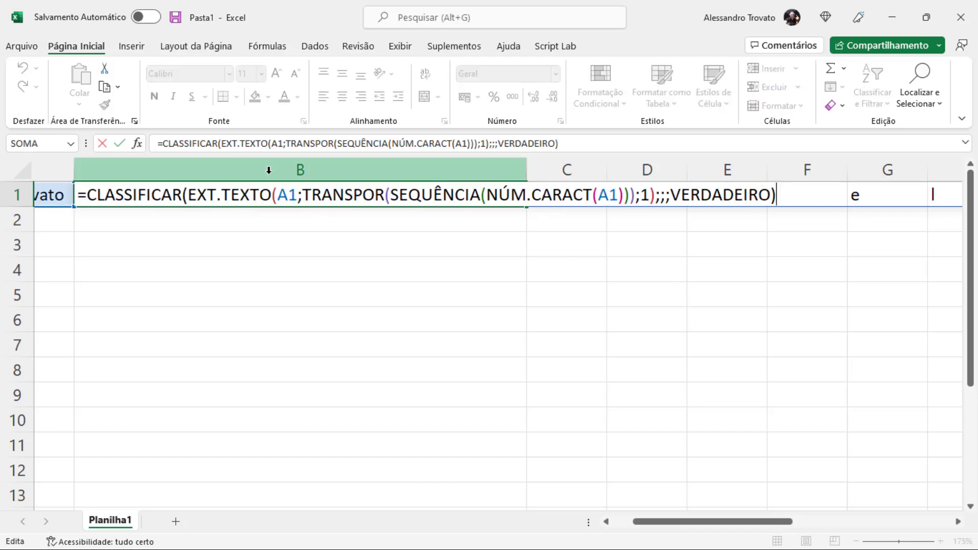
click(664, 198)
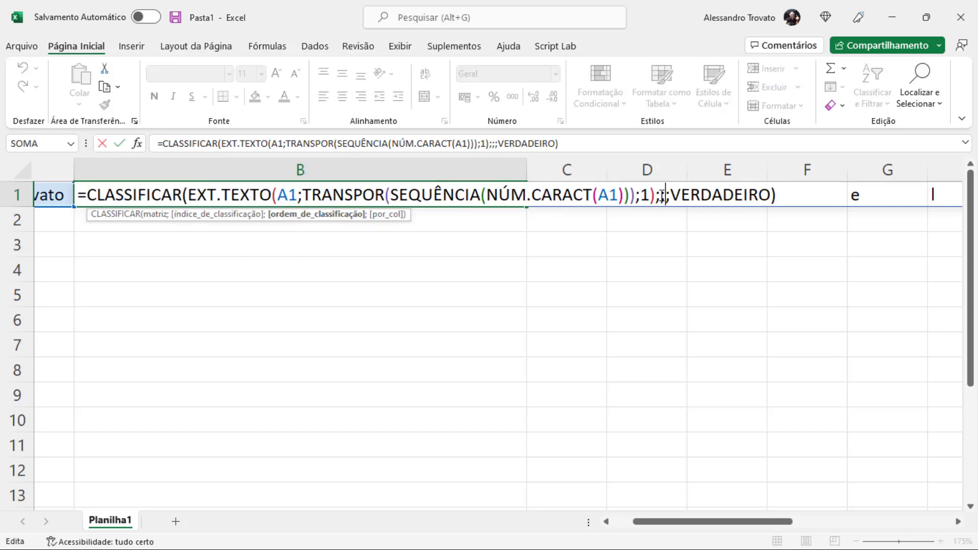
key(Escape)
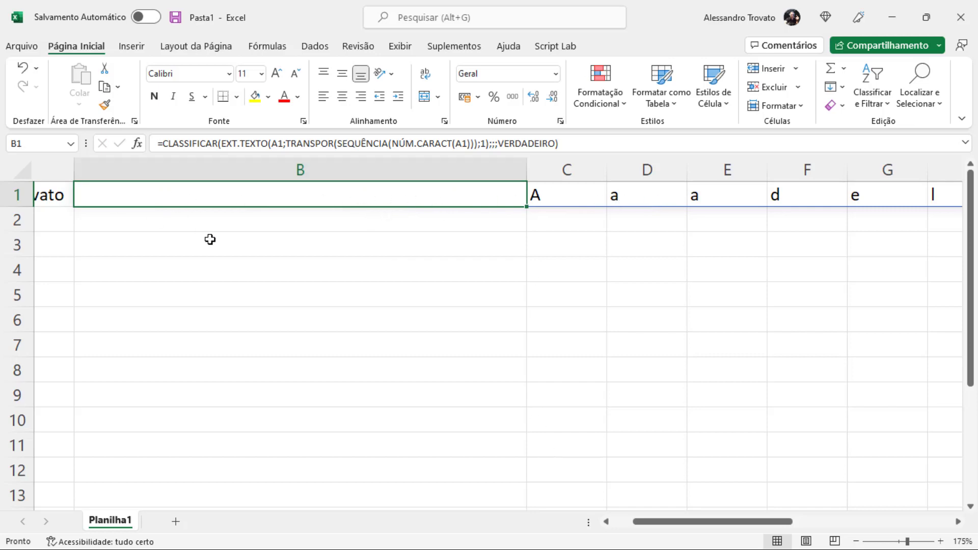
Wrap B1's CLASSIFICAR formula in UNIRTEXTO with an empty "" delimiter and a blank ignore-empty argument to join the sorted characters
key(F2)
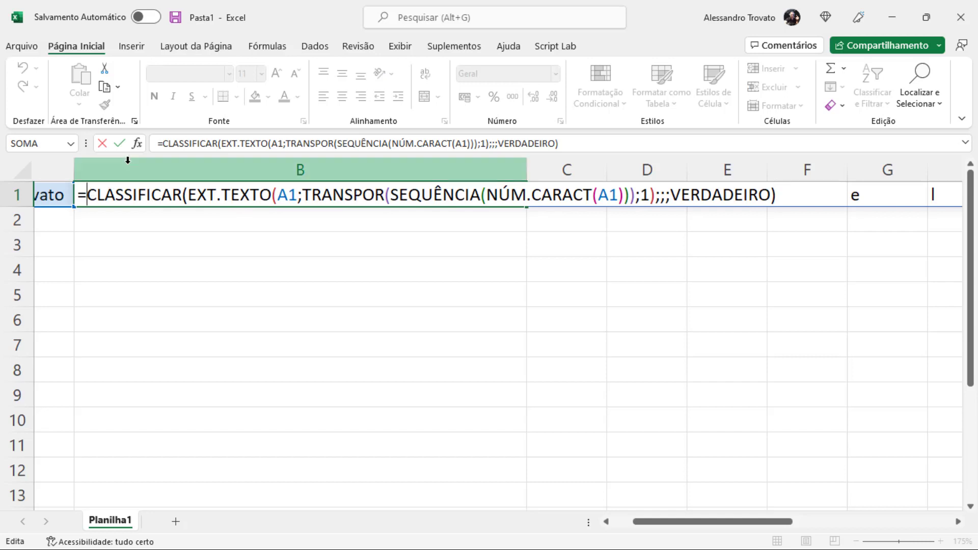
text(UNI)
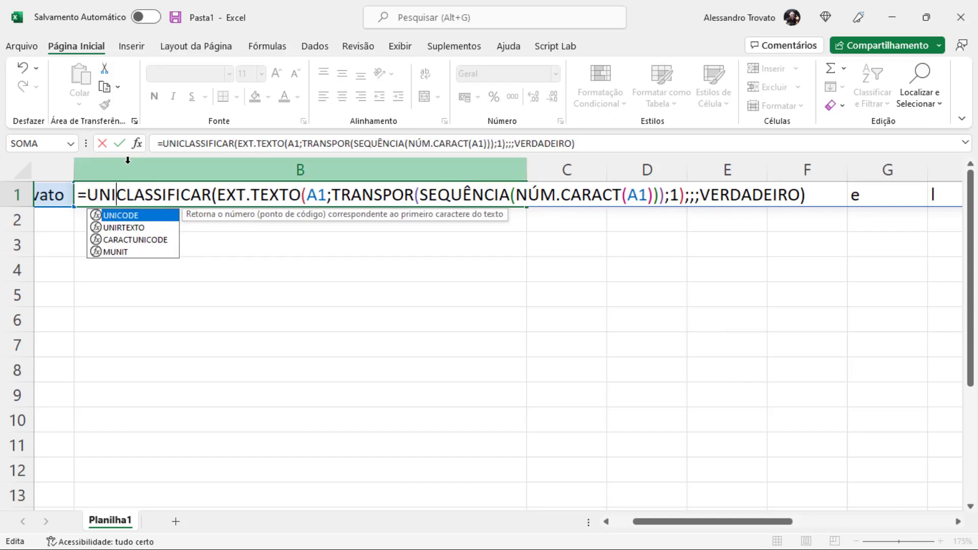
key(Down)
key(Tab)
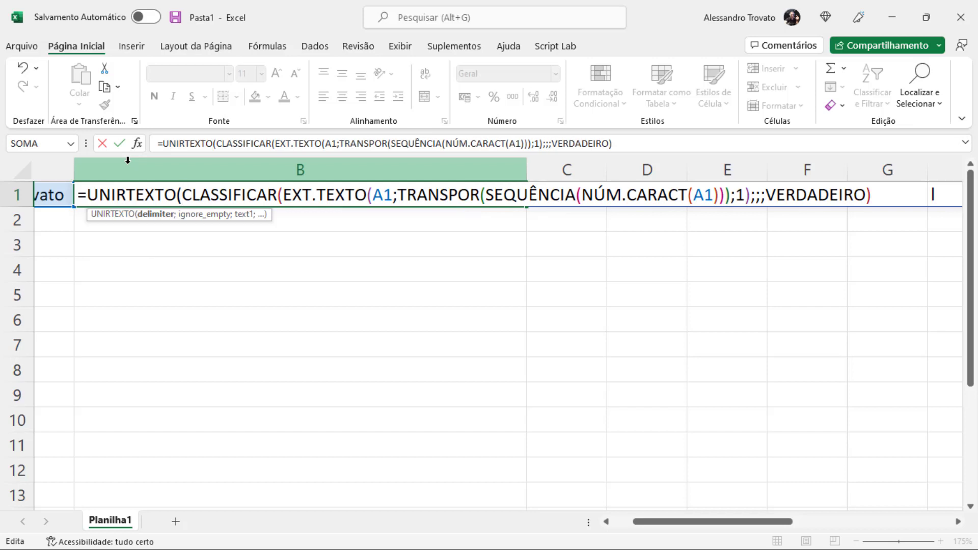
text("")
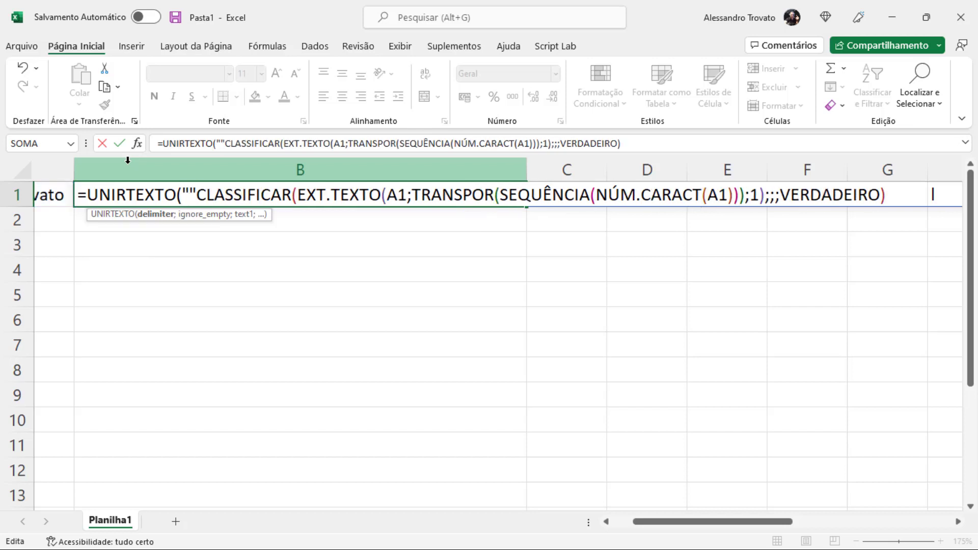
text(;)
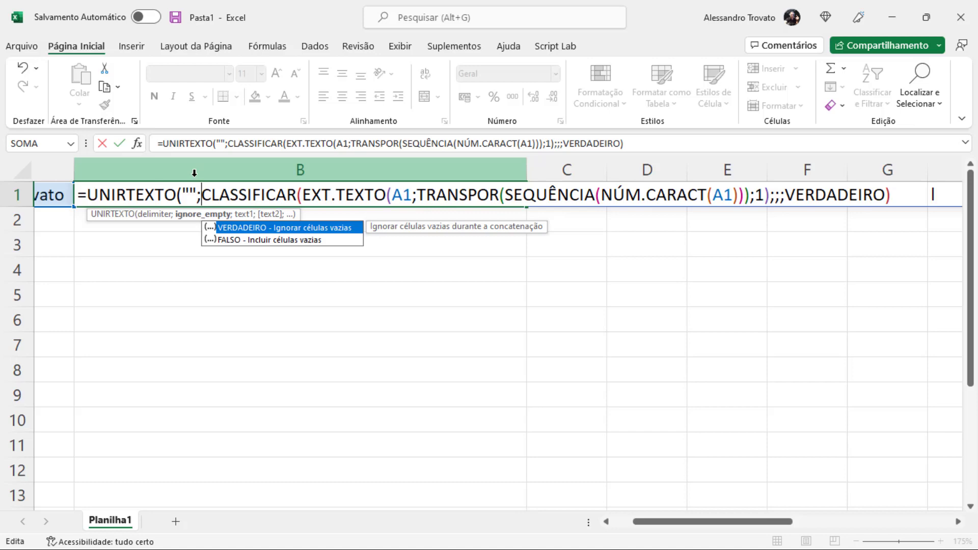
text(;)
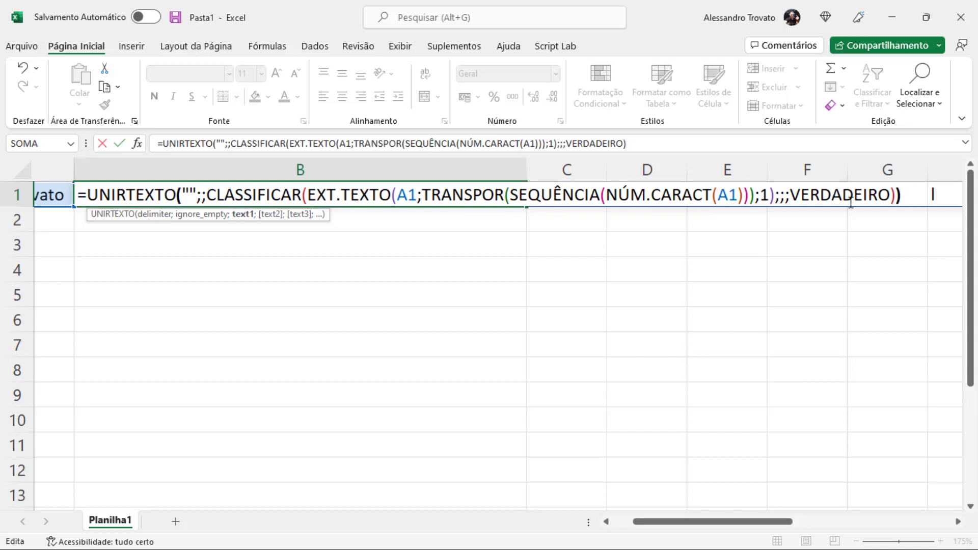
text())
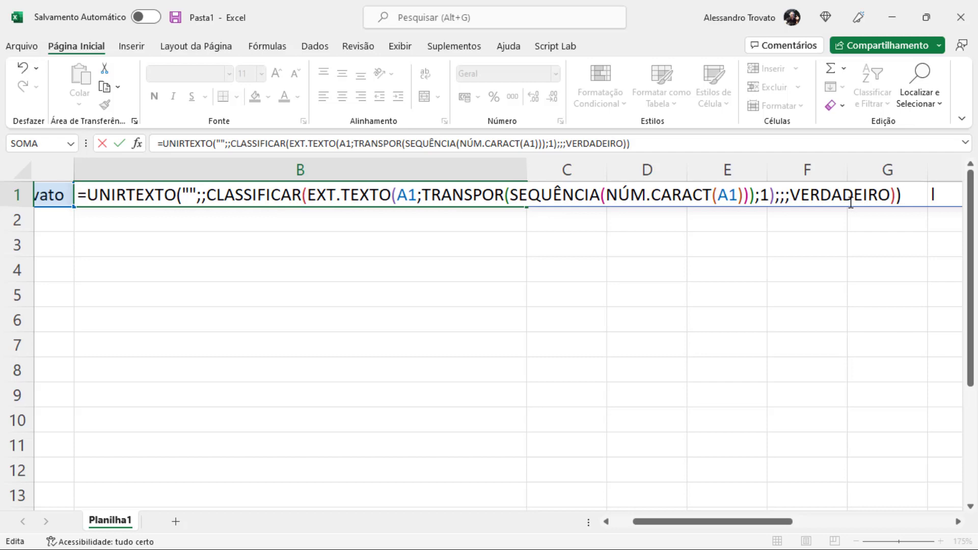
key(Return)
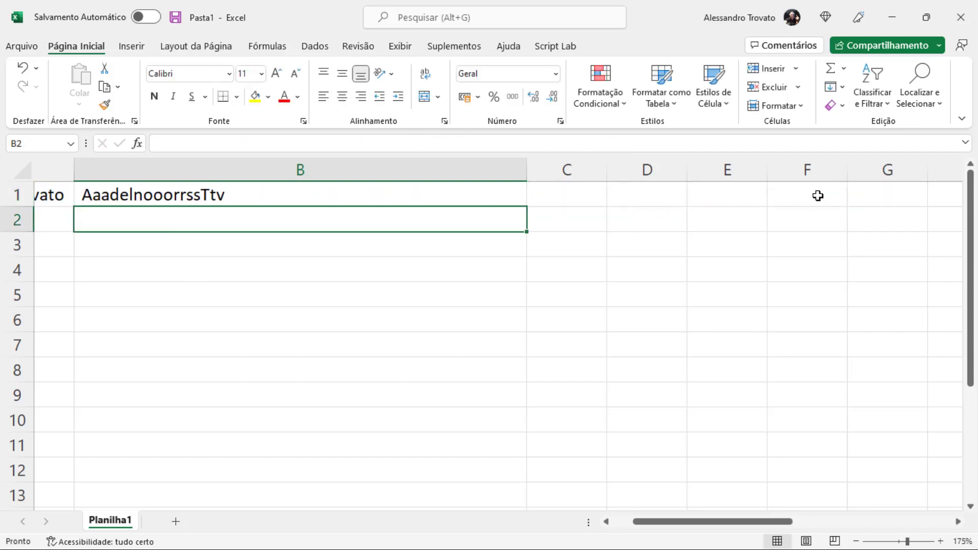
Fill B1's UNIRTEXTO formula down to B4 to sort and join the letters of the other texts
click(163, 198)
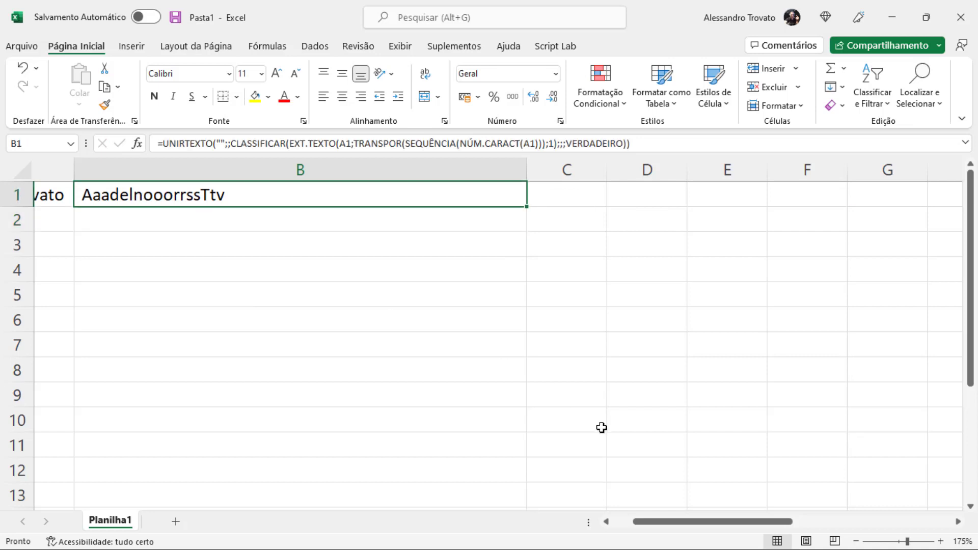
click(605, 521)
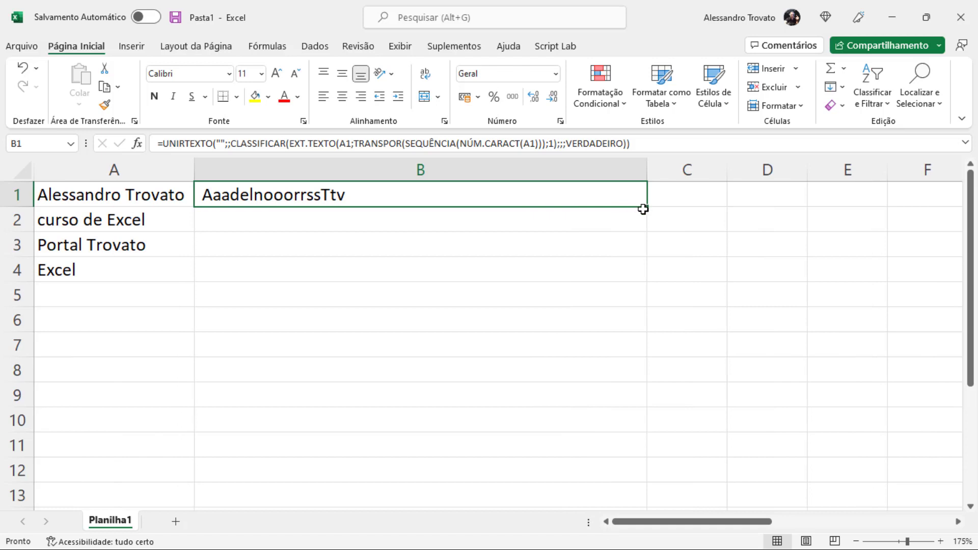
drag(643, 209, 644, 284)
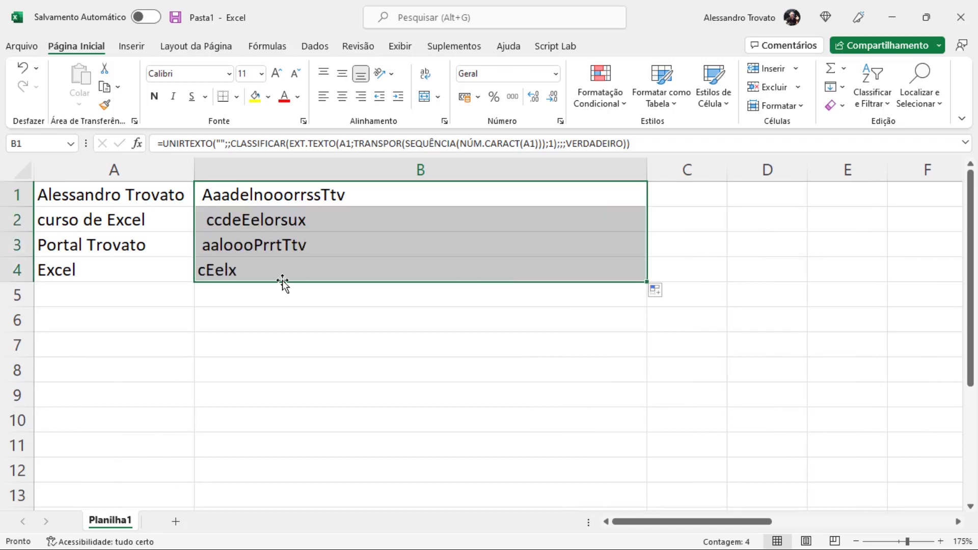
click(254, 264)
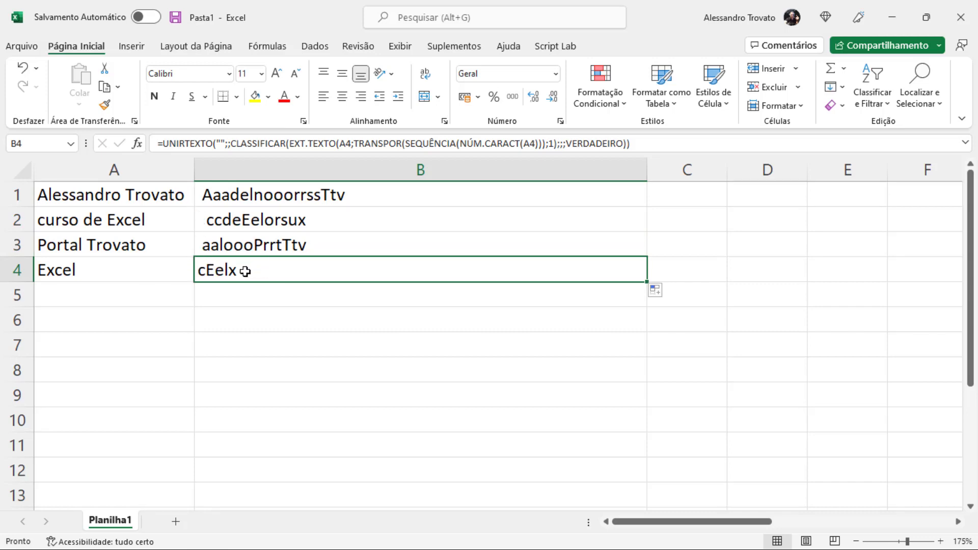
Wrap B1's whole UNIRTEXTO formula in ARRUMAR to remove the leading spaces
click(242, 204)
key(F2)
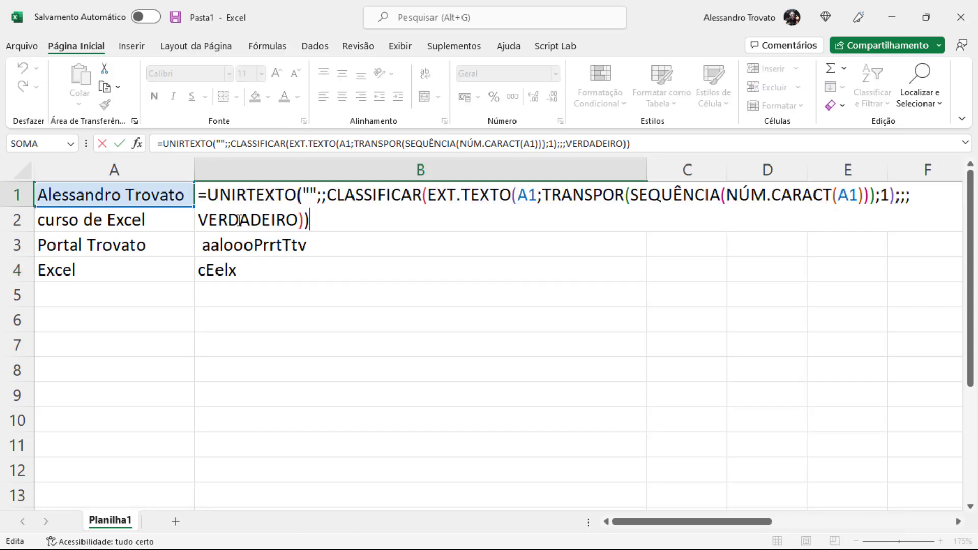
click(204, 195)
text(arru)
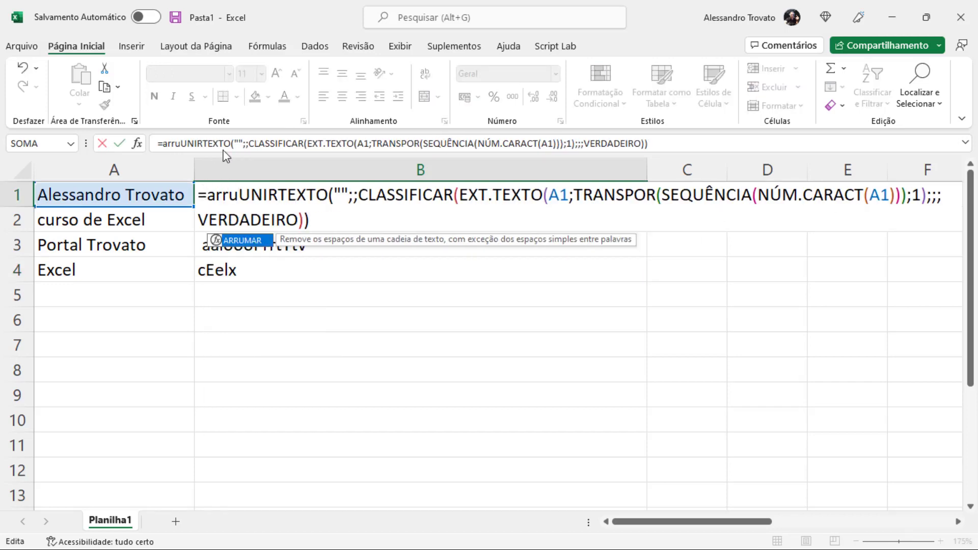
text(mar()
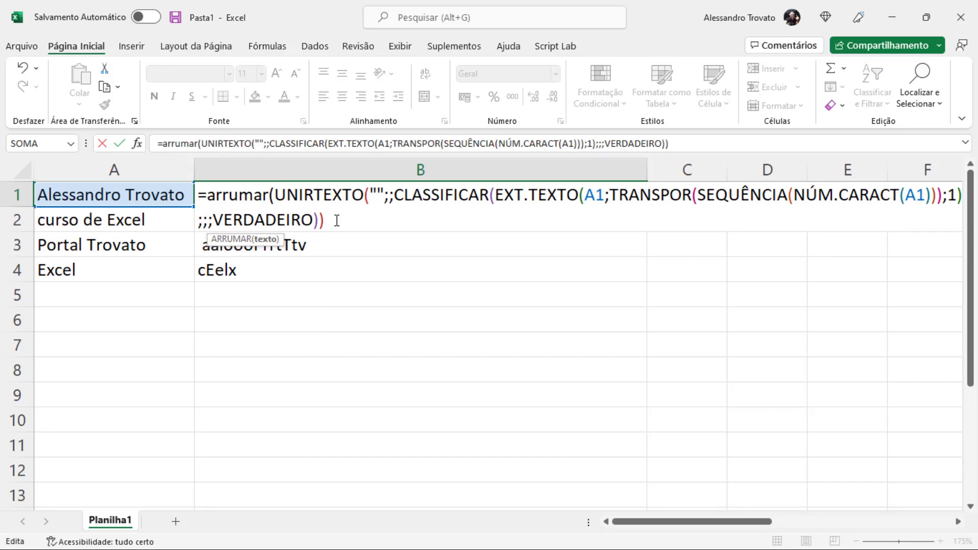
text())
key(Return)
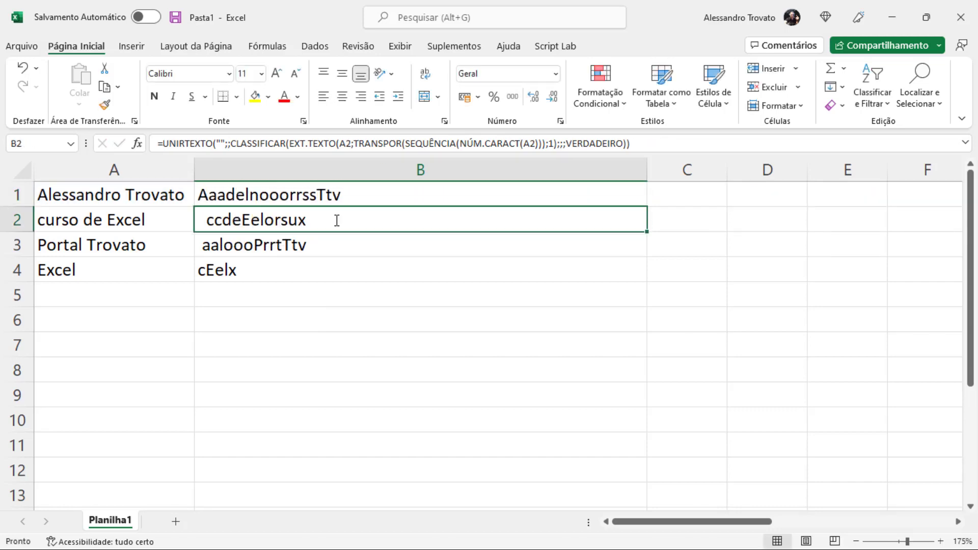
Fill B1's ARRUMAR formula down to B4
click(310, 199)
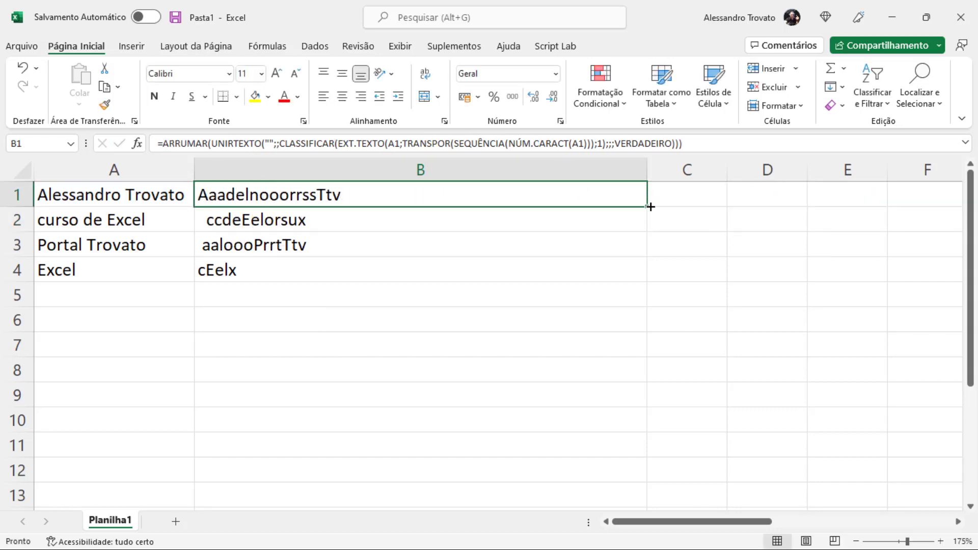
drag(647, 207, 648, 281)
click(406, 227)
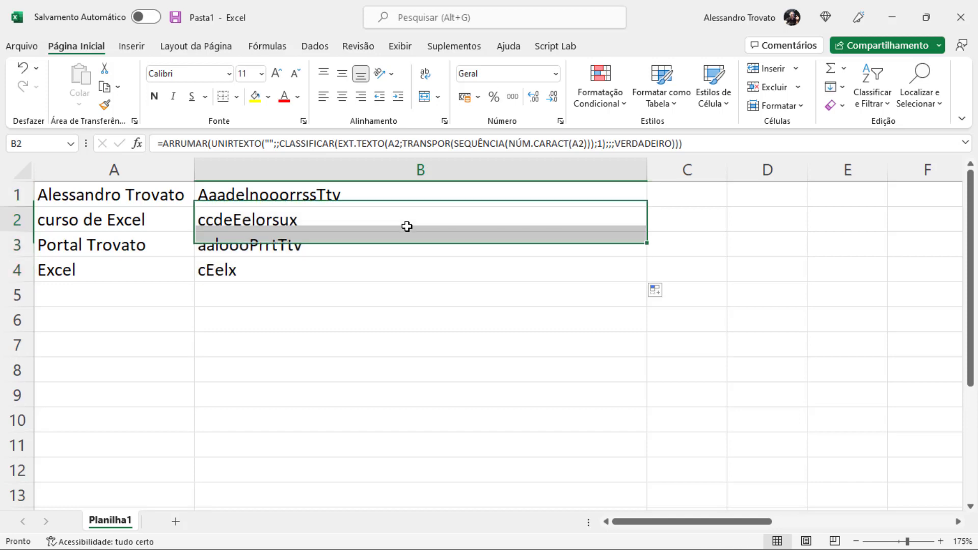
click(319, 198)
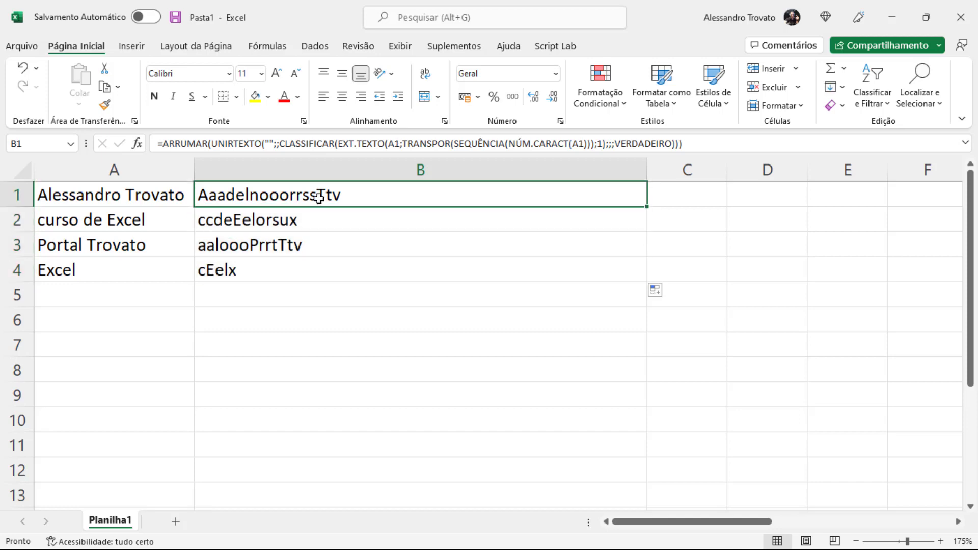
click(82, 196)
click(114, 220)
click(106, 270)
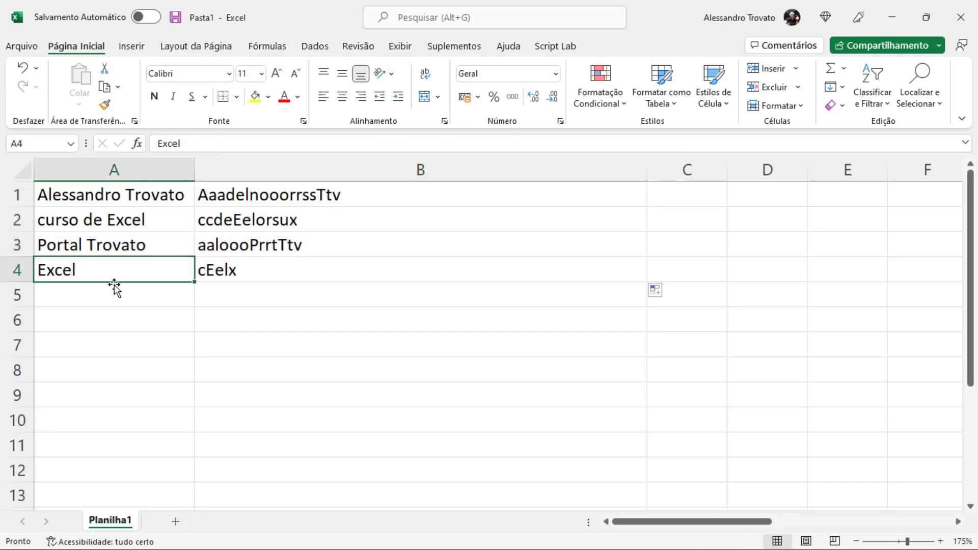
Set the sort order argument of CLASSIFICAR in B1's formula to -1 (Descendente)
click(110, 290)
drag(224, 198, 224, 275)
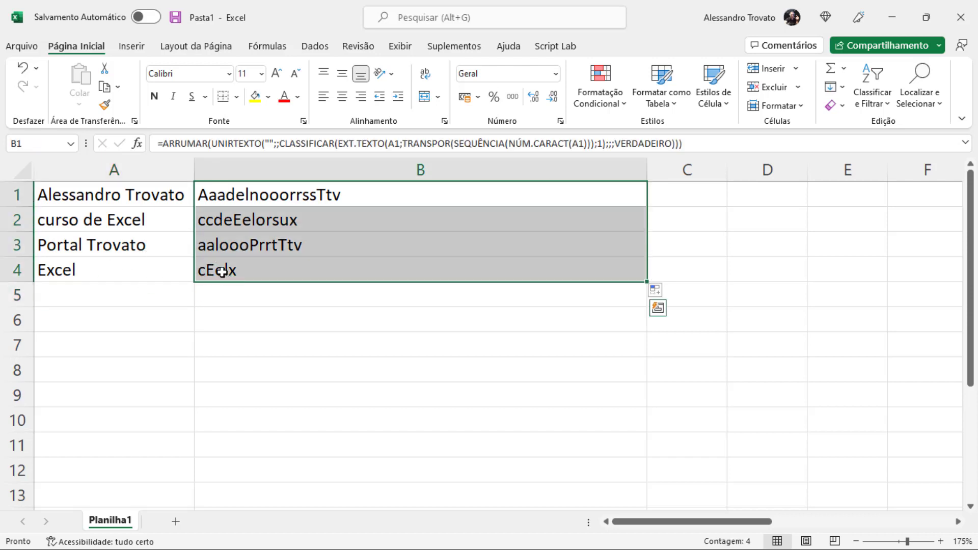
double_click(251, 198)
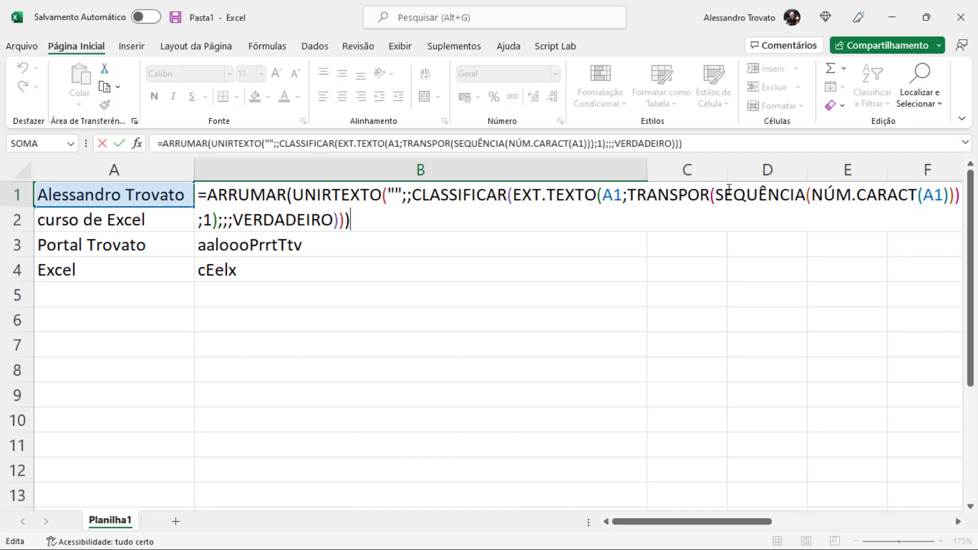
click(447, 196)
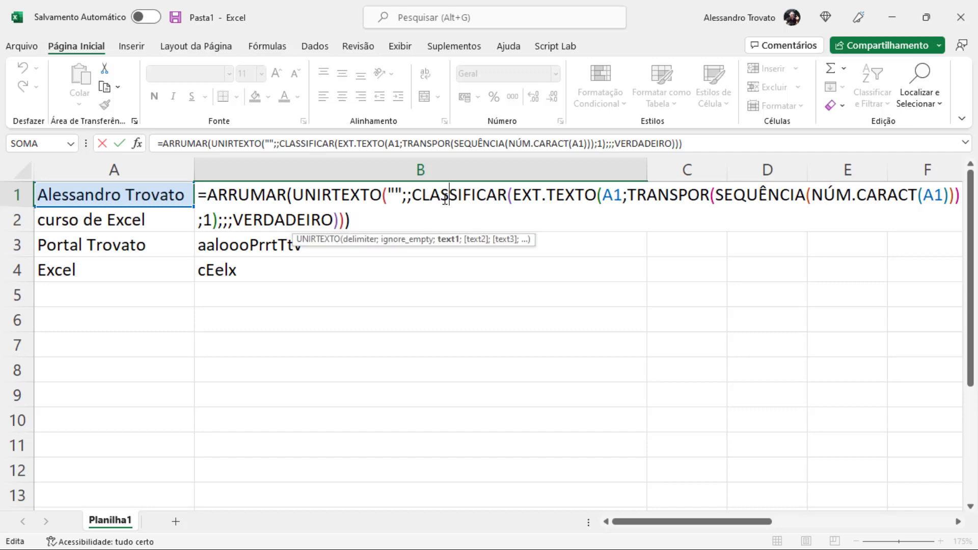
click(534, 194)
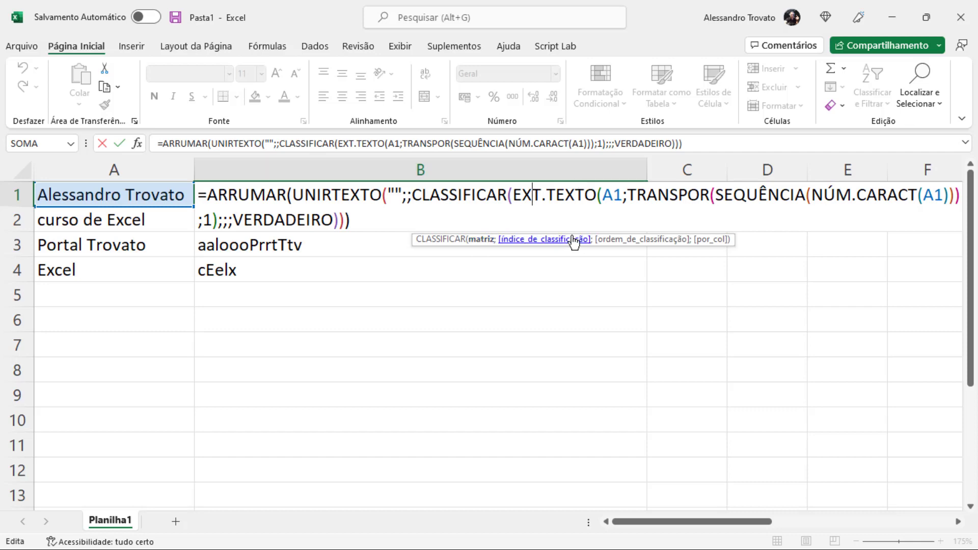
click(642, 239)
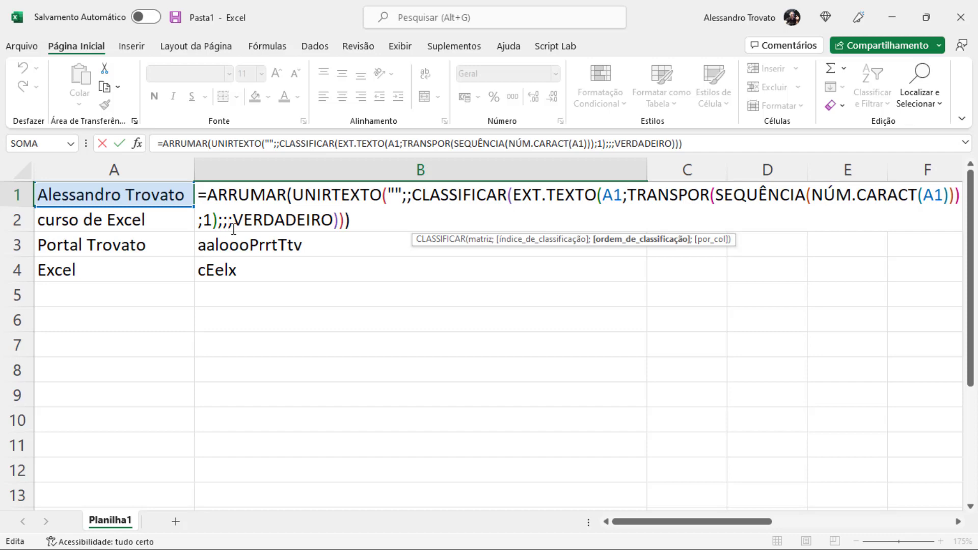
text(0)
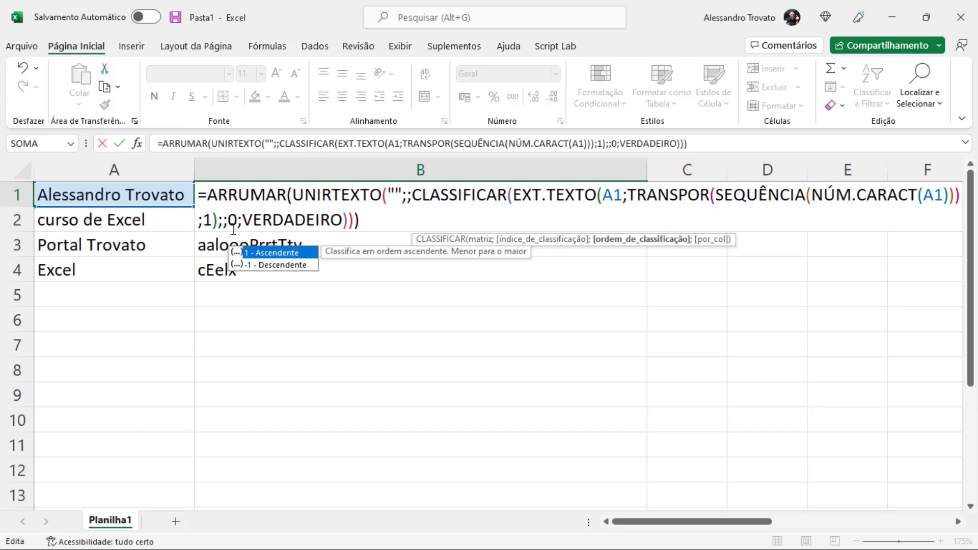
key(Down)
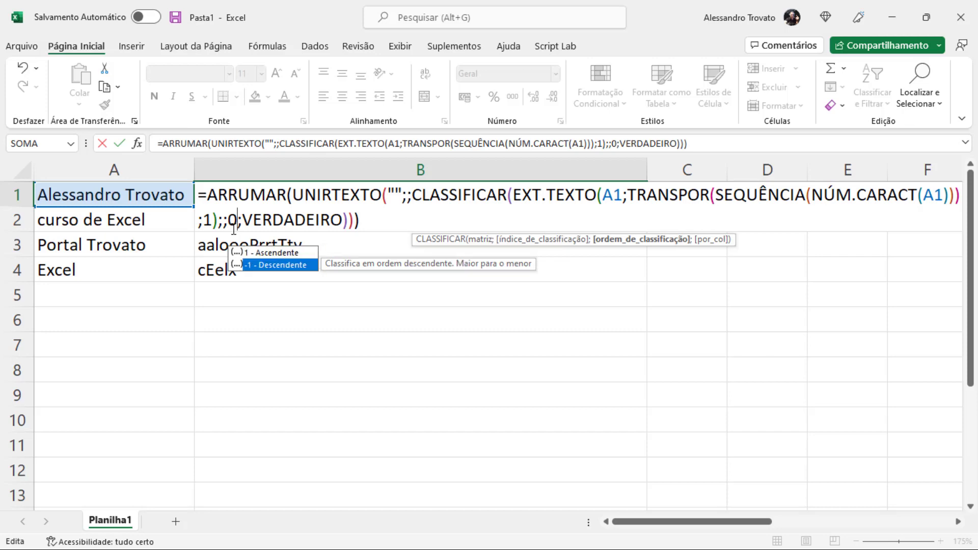
key(Tab)
key(Return)
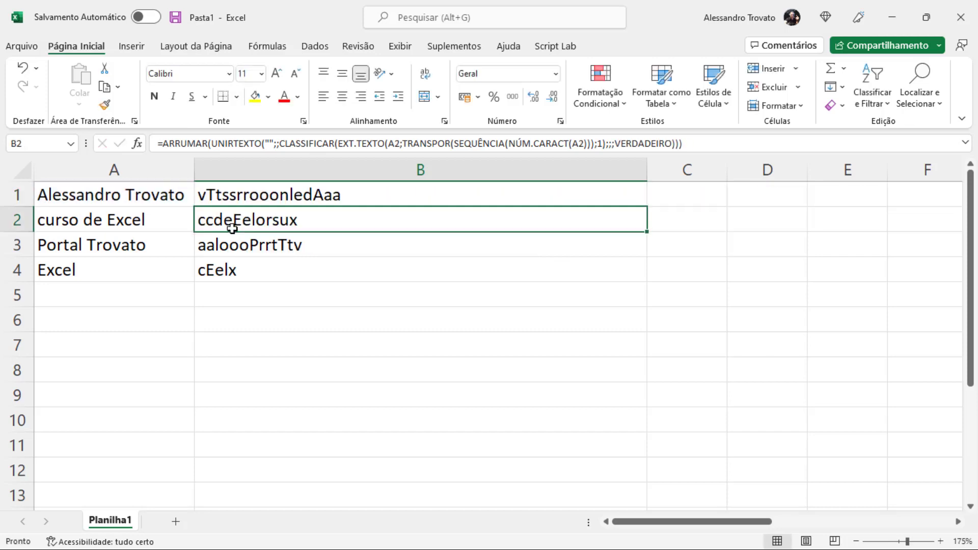
Fill B1's descending-sort formula down to B4 for the other texts
click(326, 190)
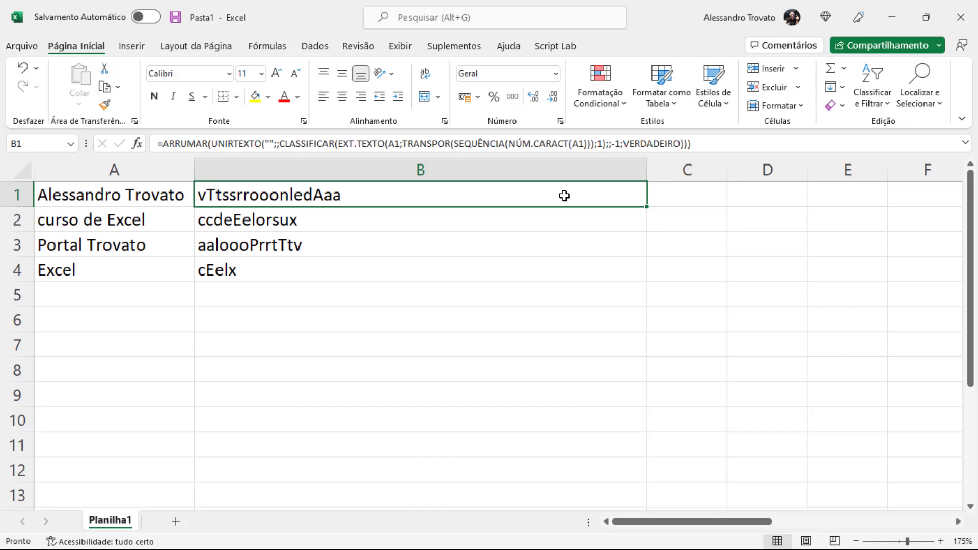
double_click(646, 205)
click(425, 237)
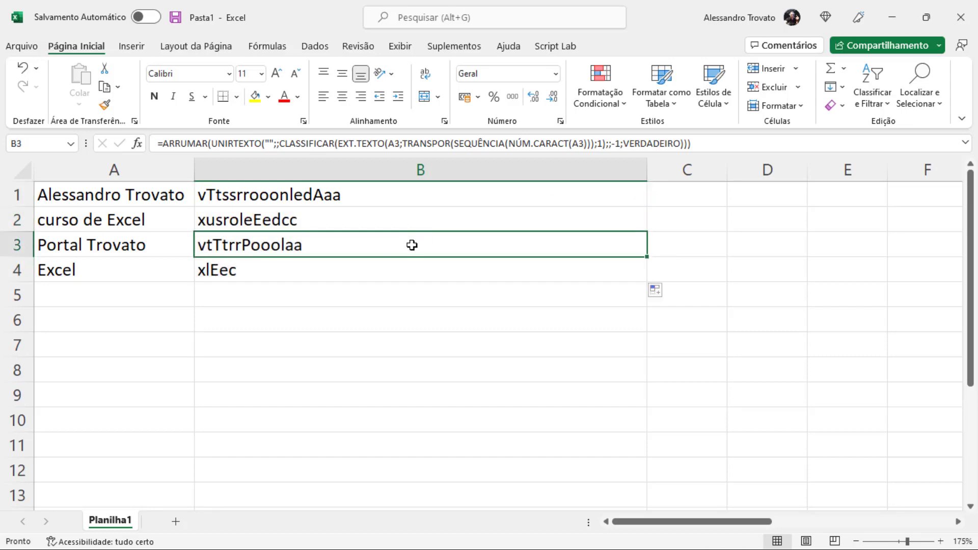
click(359, 275)
click(273, 197)
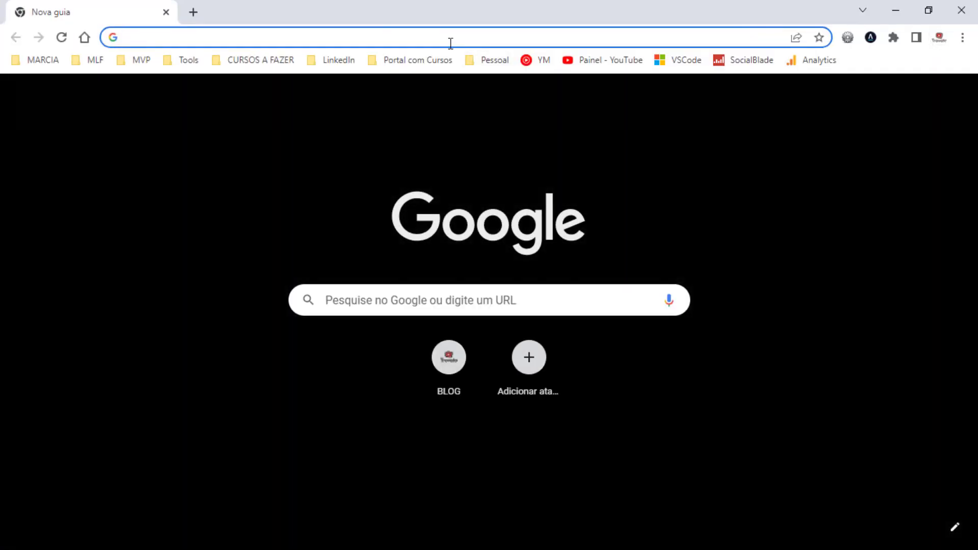
text(www.a)
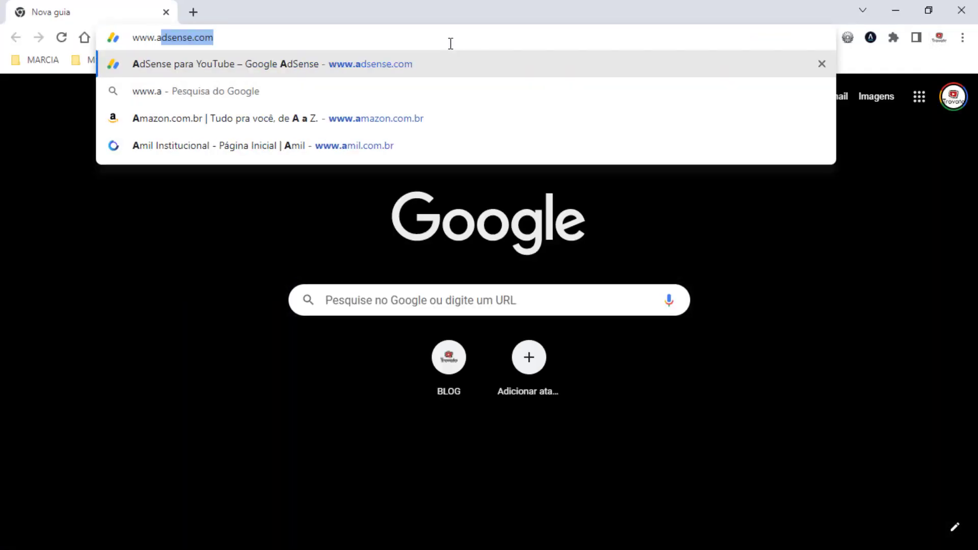
key(BackSpace)
key(BackSpace)
text(excelweekend.com)
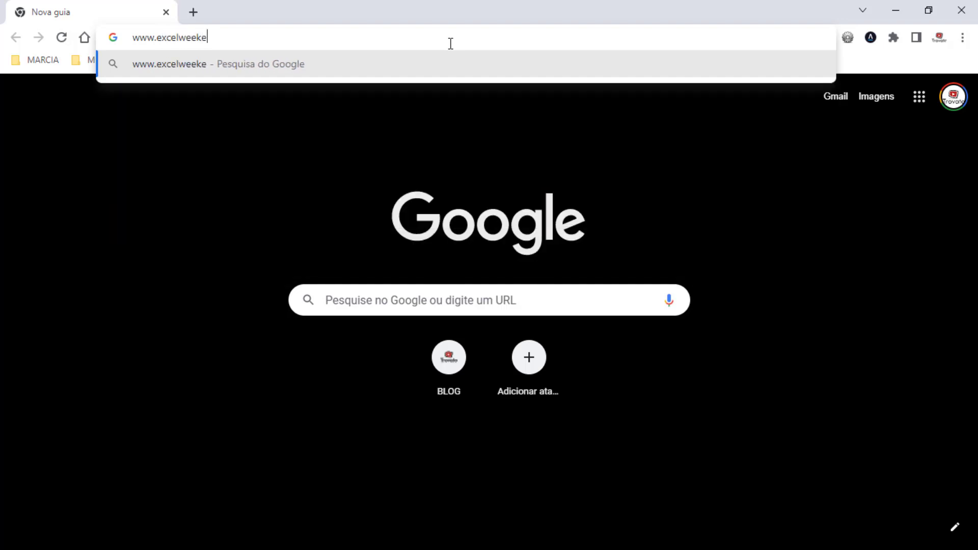
key(Return)
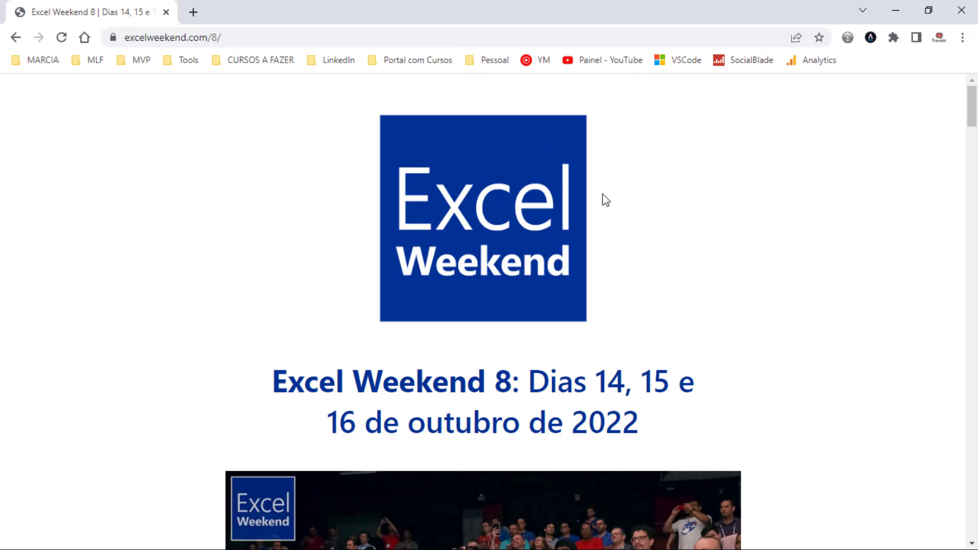
Examine the Excel Weekend 8 page's sections on event format, dates, venue, speakers, testimonials, registration cost and how to sign up
scroll(609, 199, down, 3)
scroll(609, 199, down, 1)
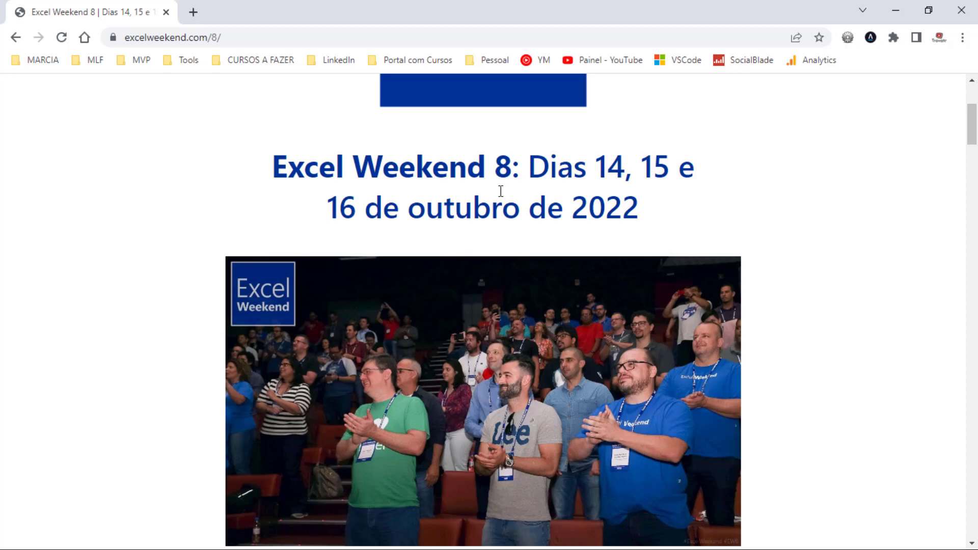
scroll(501, 191, down, 4)
scroll(499, 192, down, 3)
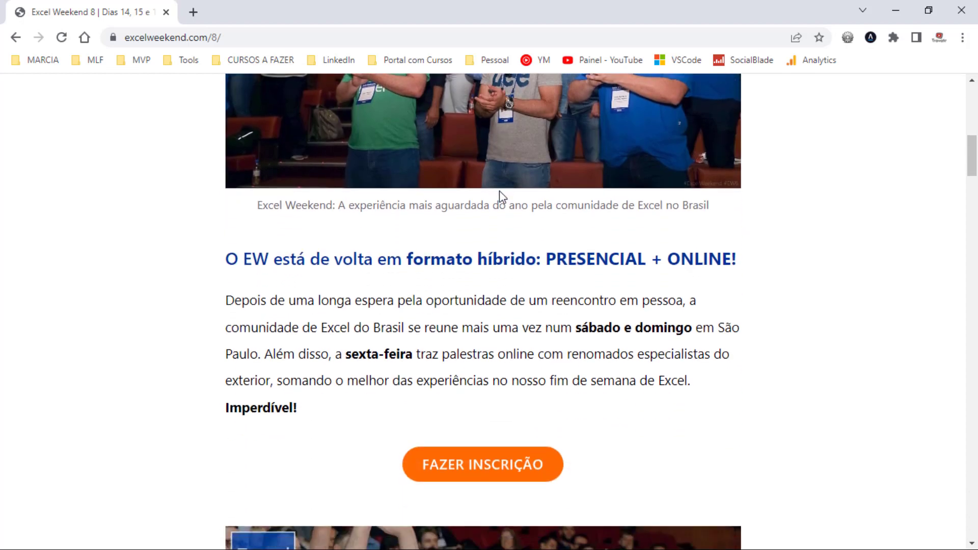
scroll(499, 192, down, 6)
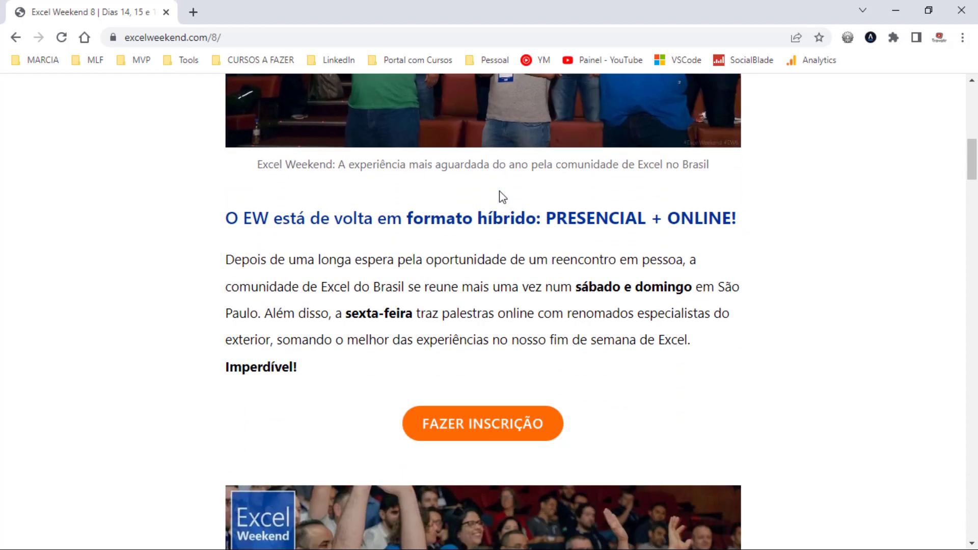
scroll(501, 194, down, 4)
scroll(501, 198, down, 18)
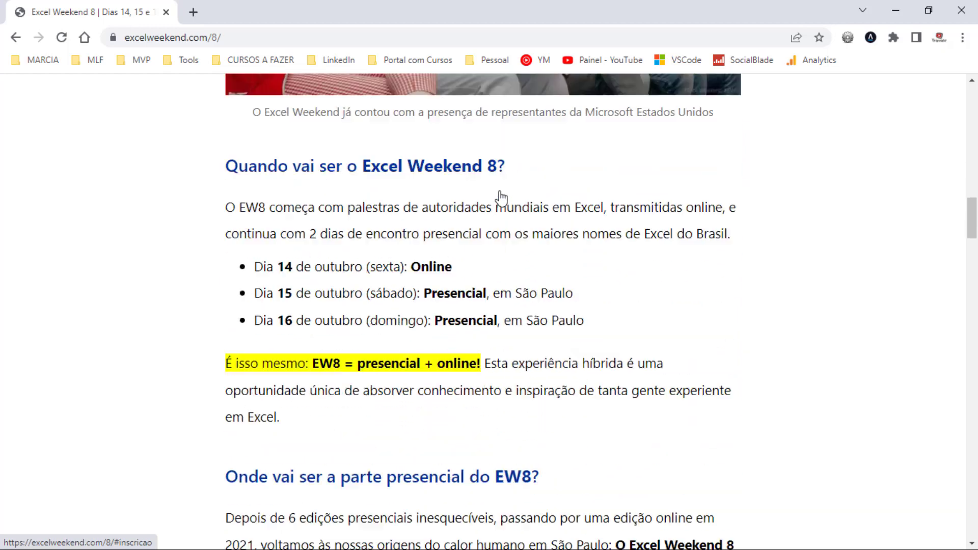
scroll(499, 192, down, 20)
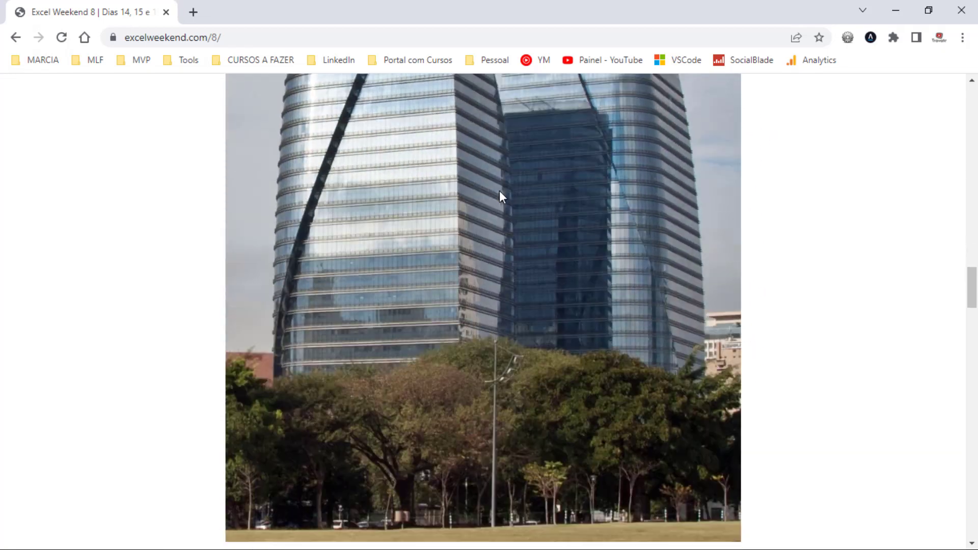
scroll(499, 190, down, 12)
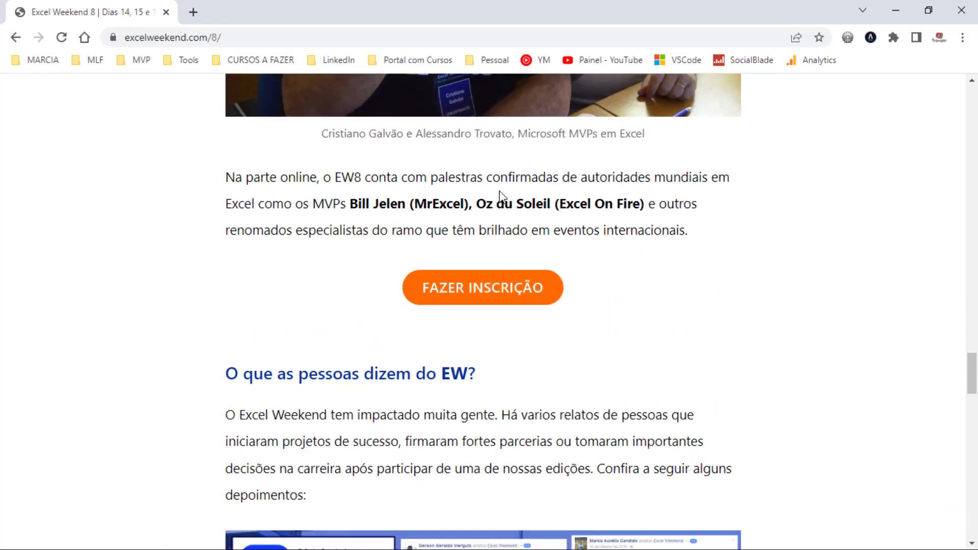
scroll(499, 191, down, 2)
scroll(500, 190, down, 8)
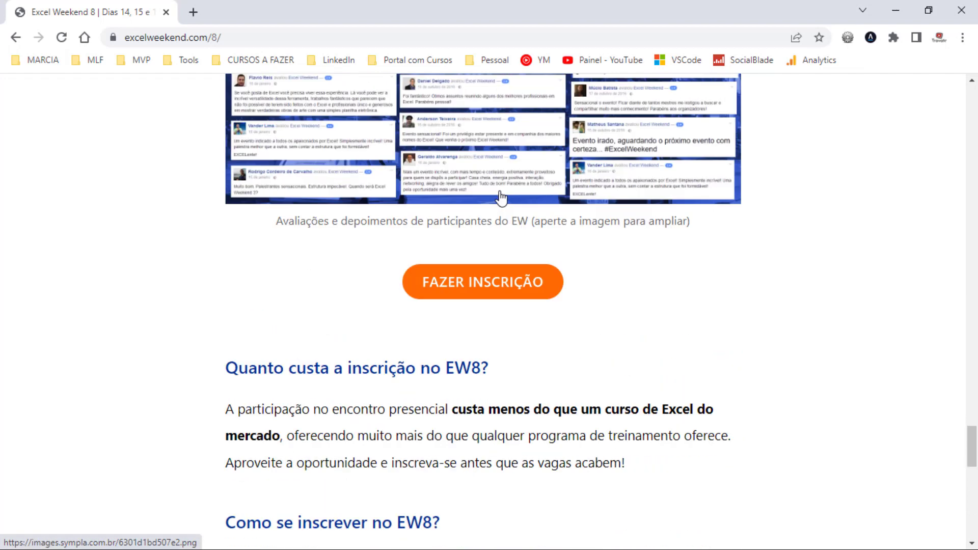
scroll(500, 197, down, 4)
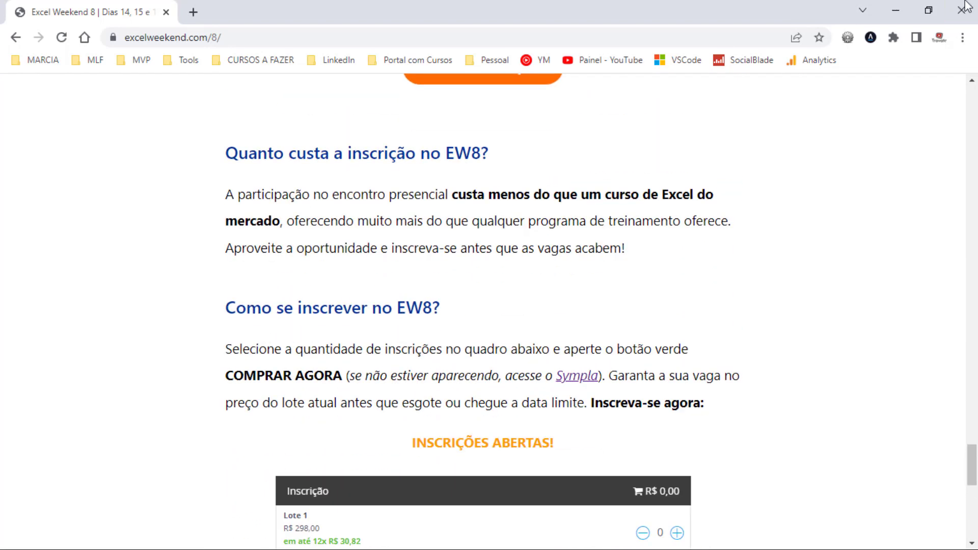